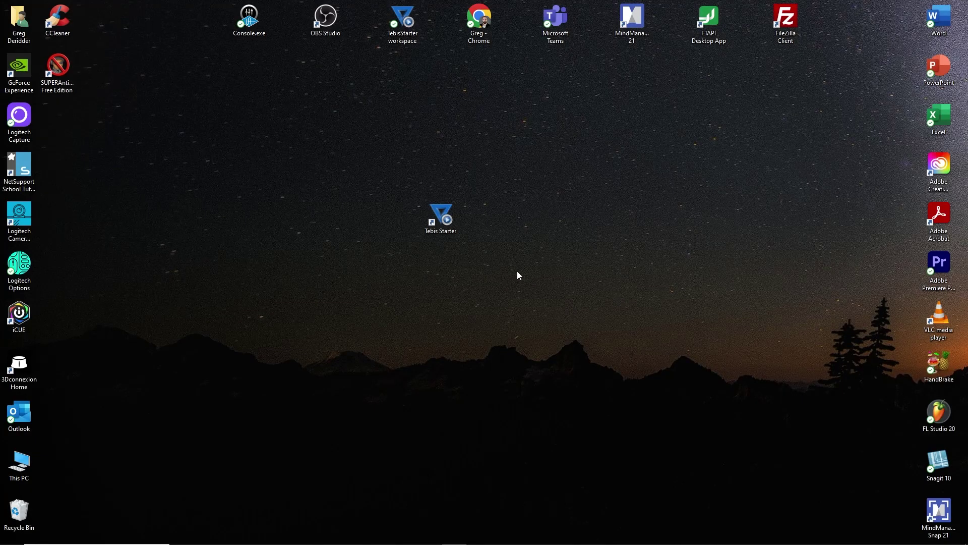
- Launch Tebis Starter and expand the computer's entry to list the installed Tebis versions
double_click(437, 225)
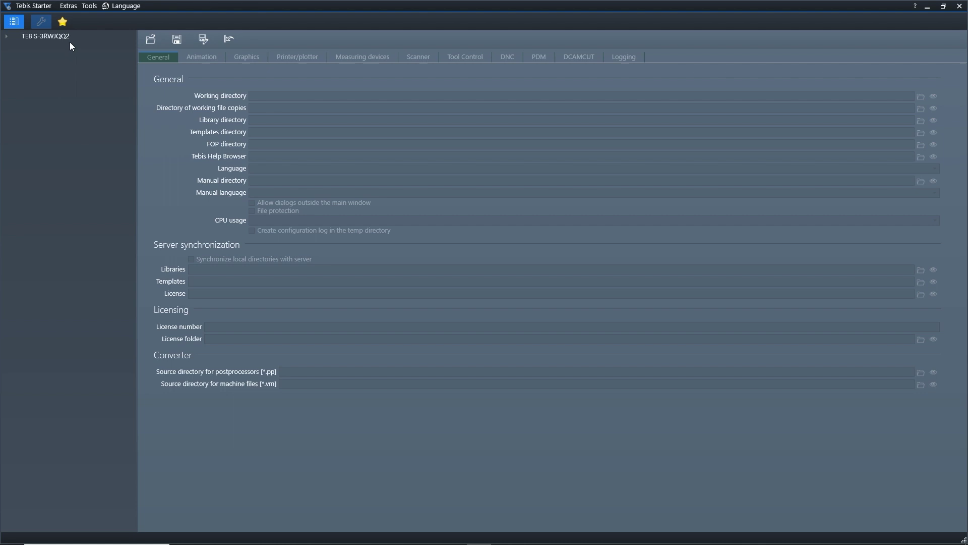
left_click(63, 26)
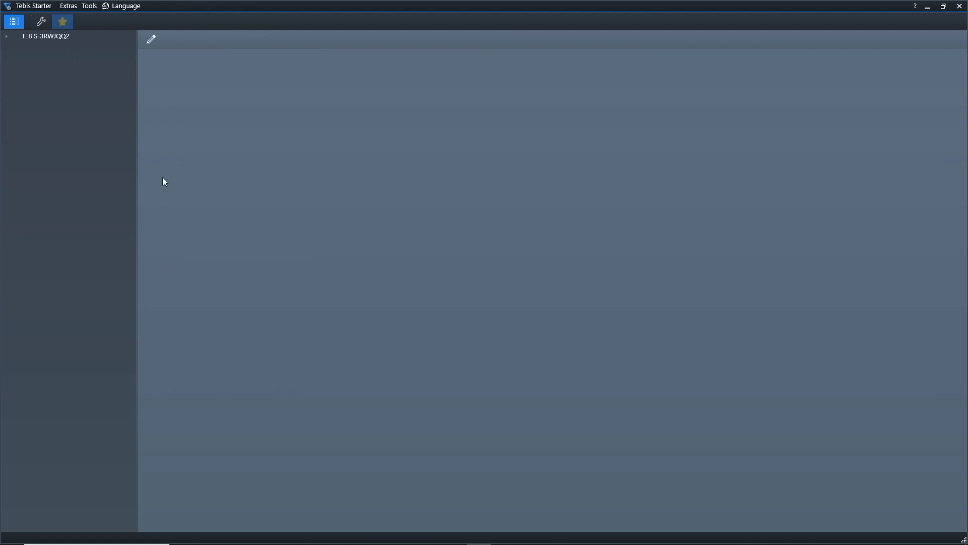
left_click(20, 25)
left_click(20, 26)
left_click(6, 37)
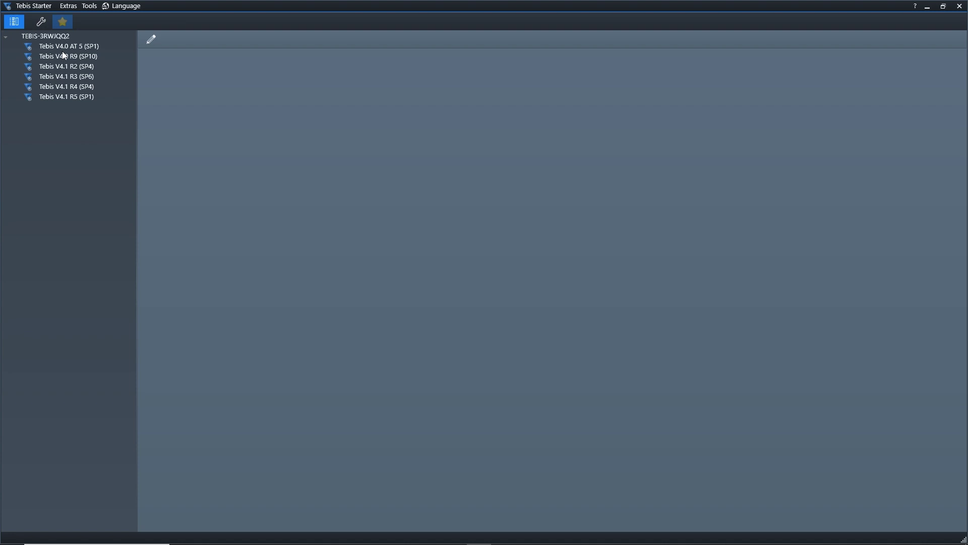
- Show the general configuration settings of the Tebis V4.1 R5 (SP1) installation
left_click(40, 23)
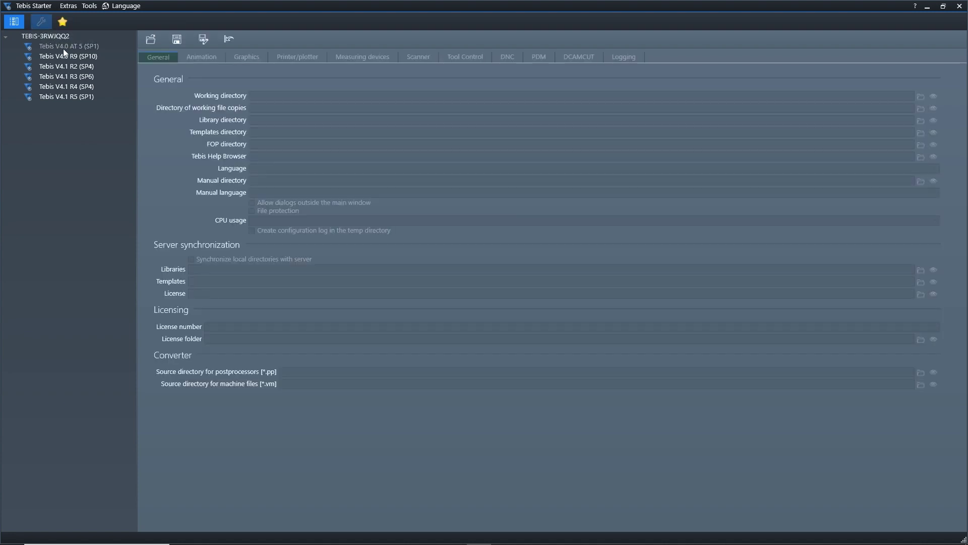
left_click(61, 96)
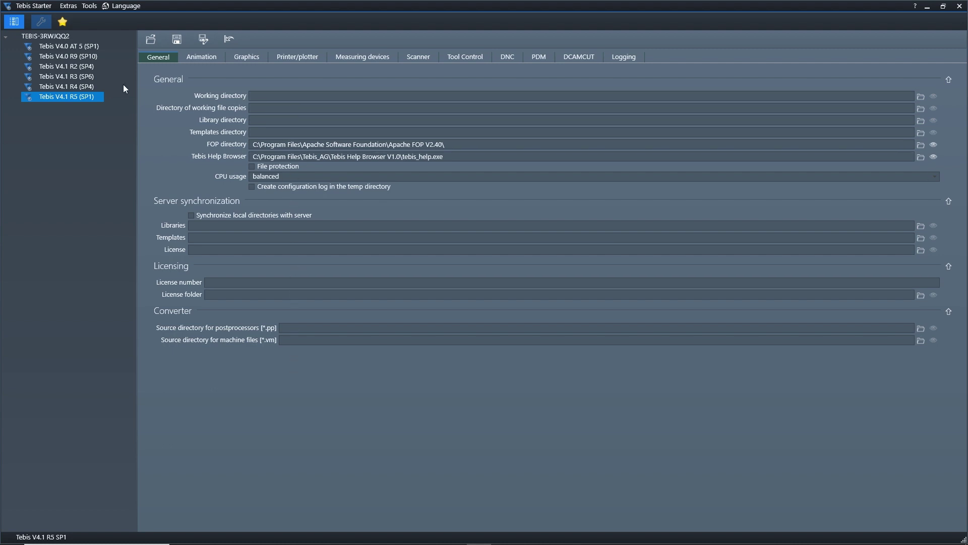
left_click(63, 23)
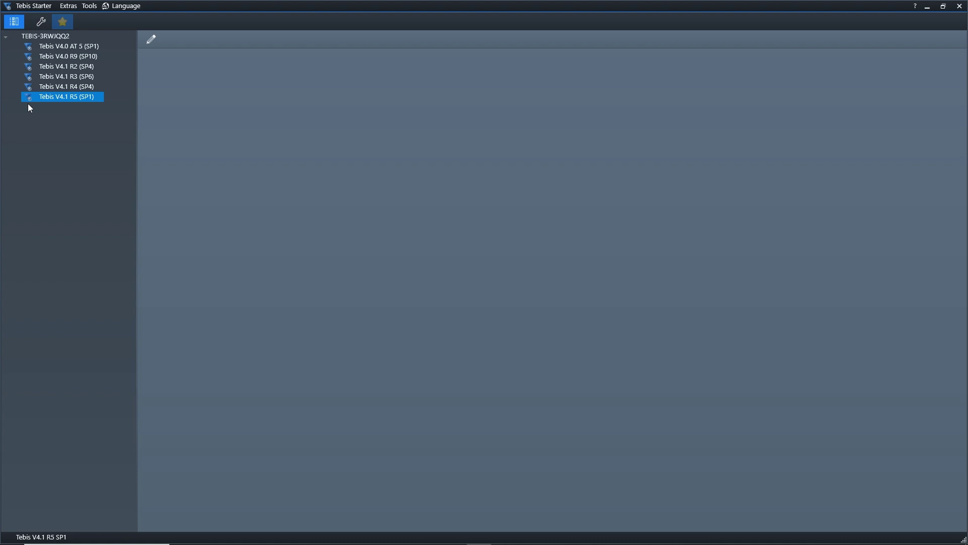
left_click(40, 22)
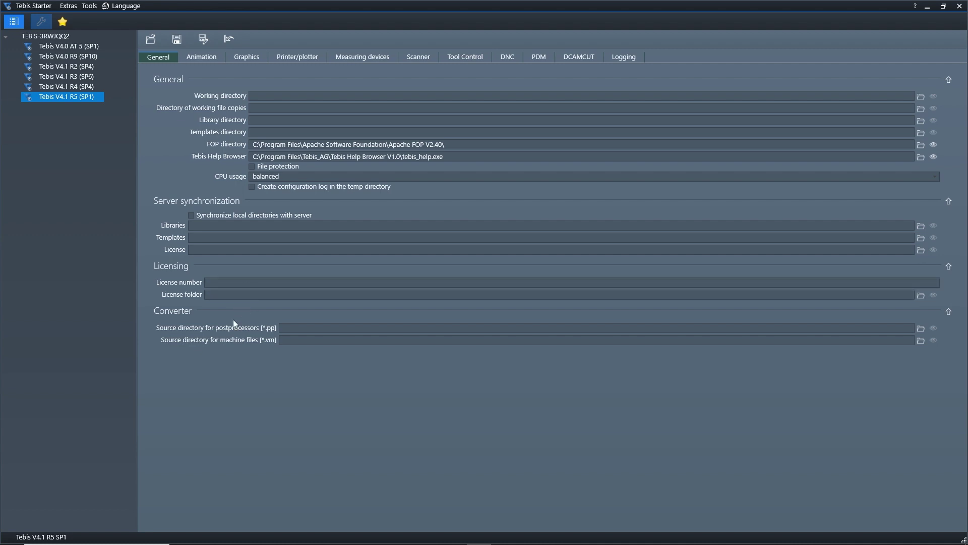
left_click(258, 97)
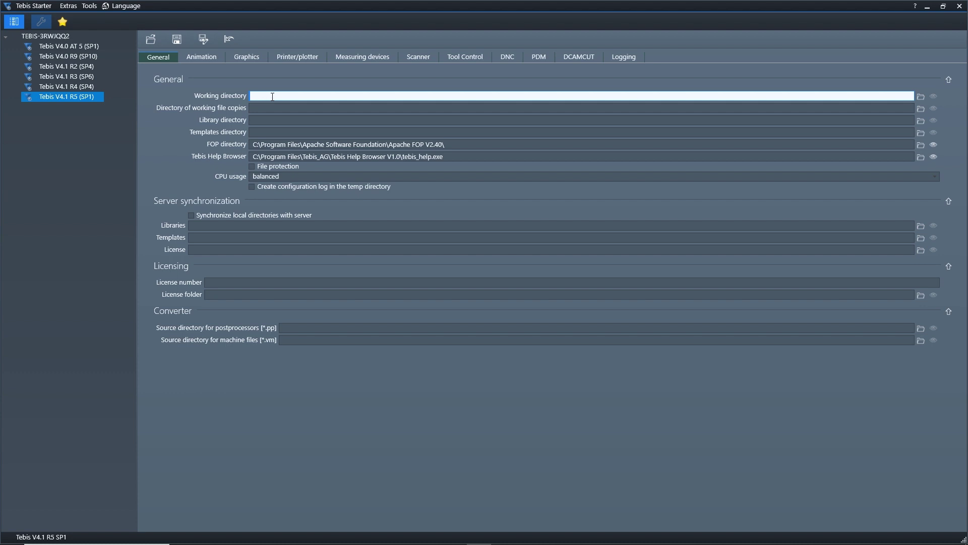
left_click(921, 95)
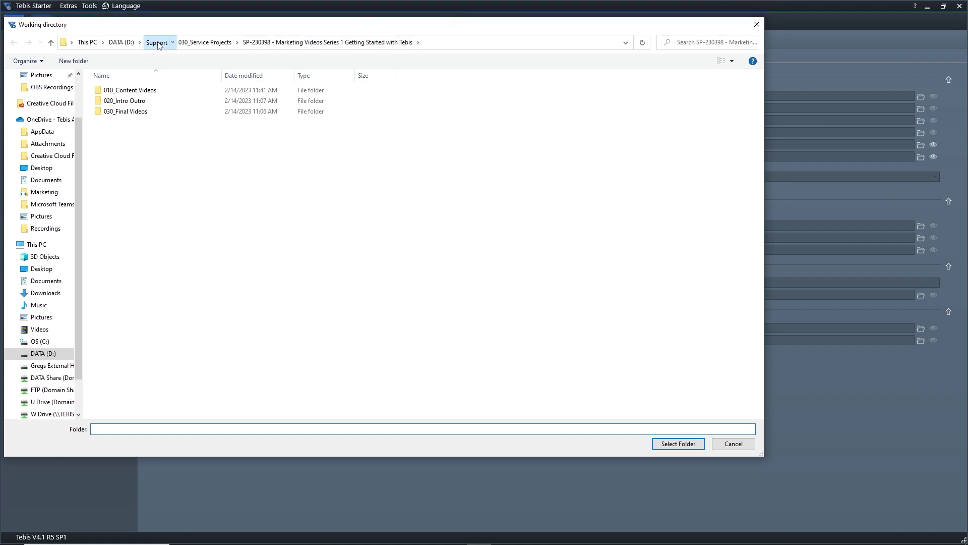
left_click(158, 43)
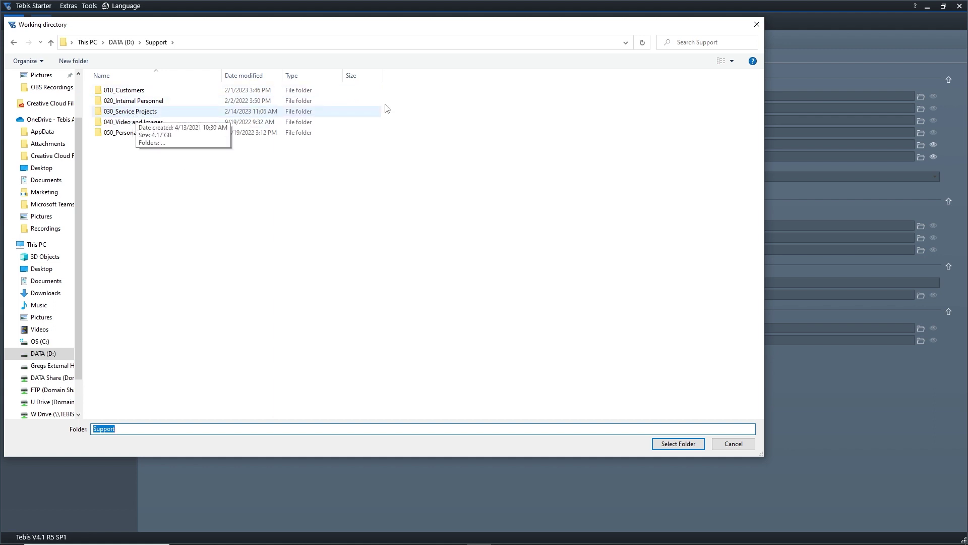
left_click(756, 24)
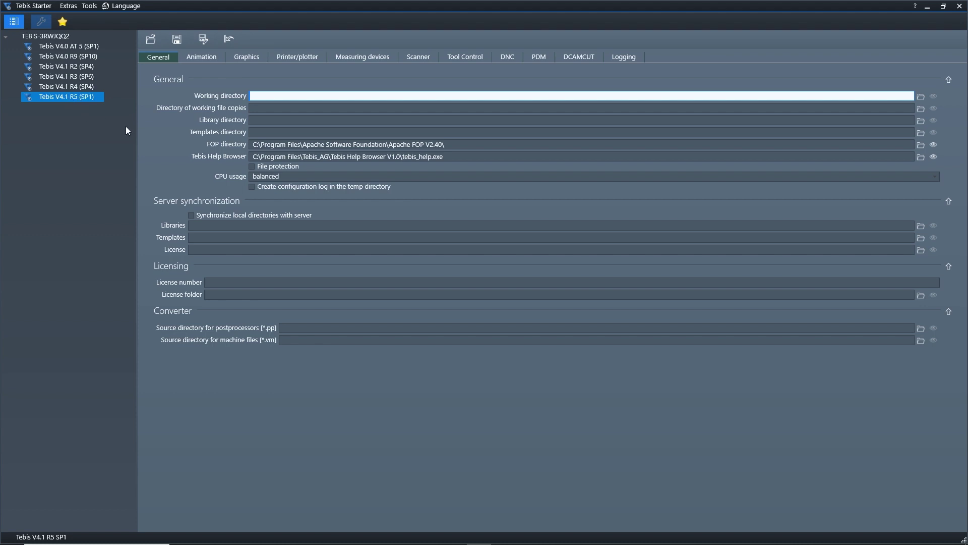
- Set the directory of working file copies to C:\Temp
left_click(255, 109)
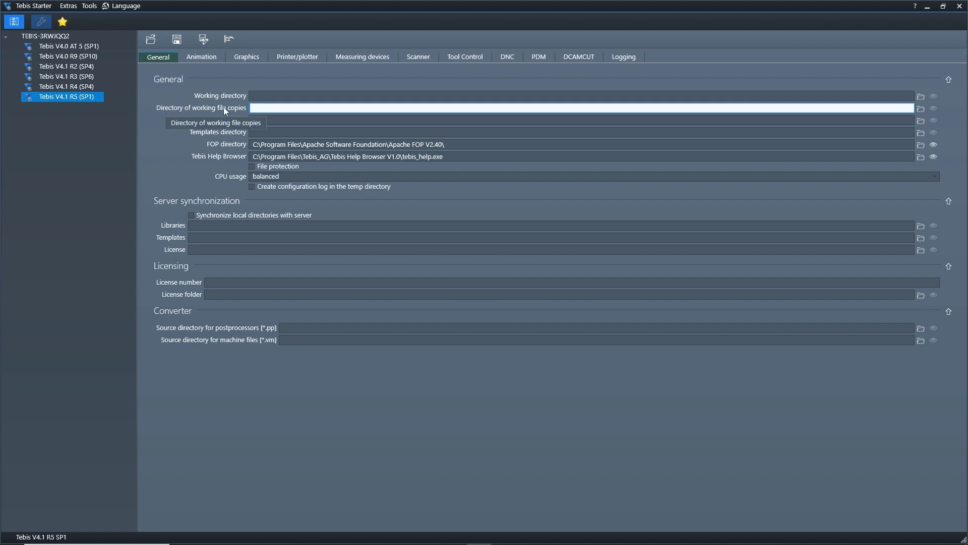
left_click(922, 109)
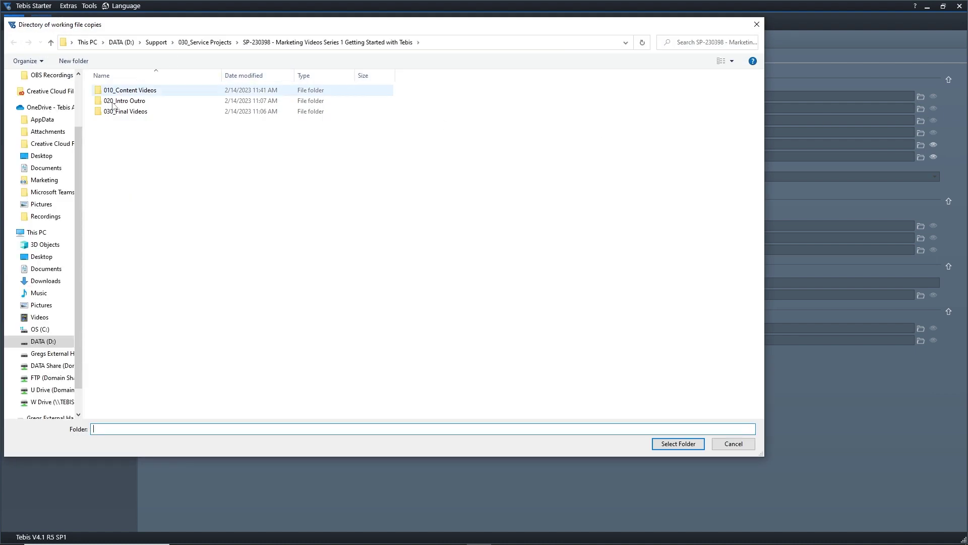
left_click(41, 329)
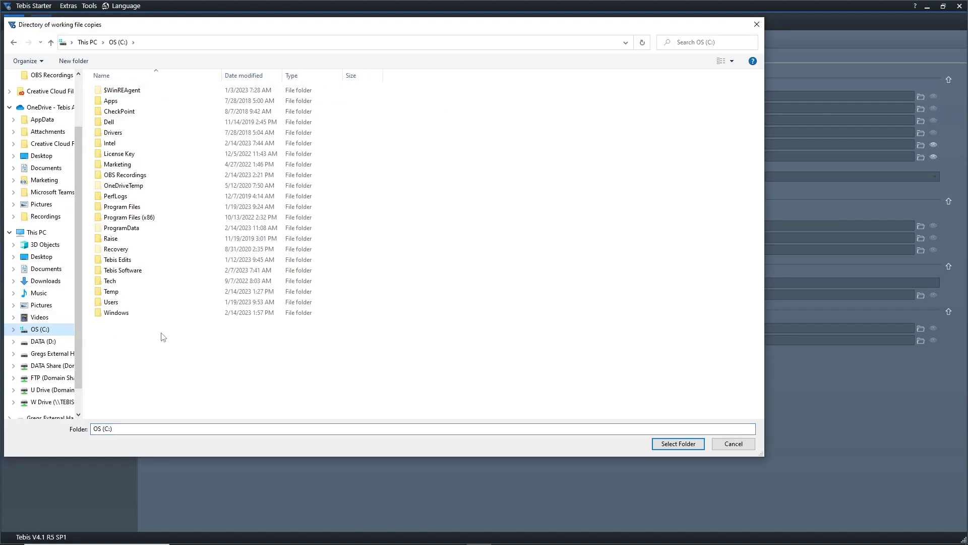
left_click(128, 293)
double_click(126, 294)
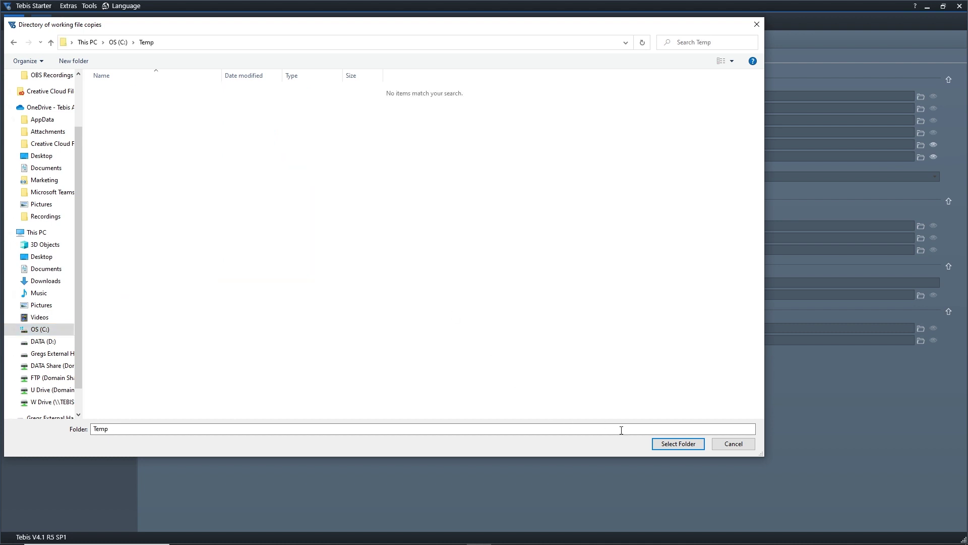
left_click(673, 444)
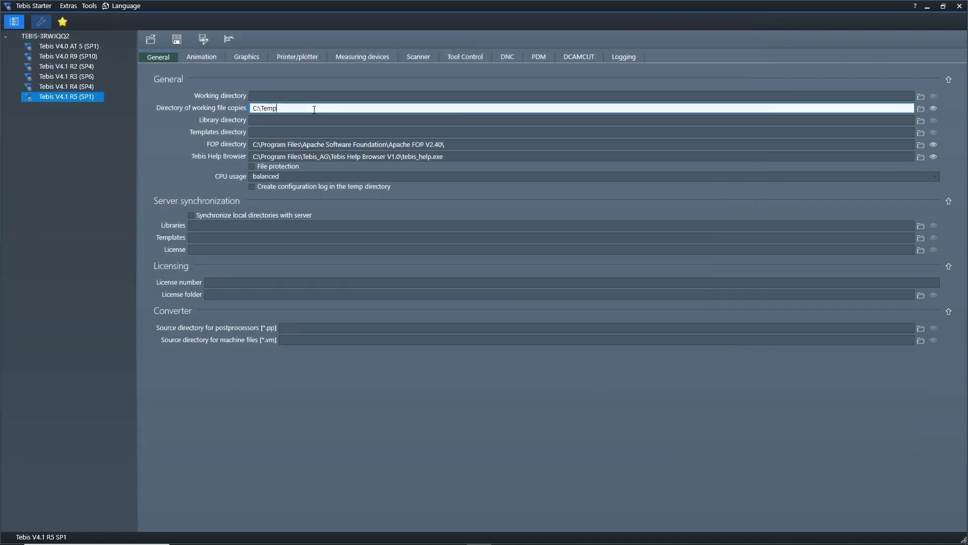
left_click(268, 96)
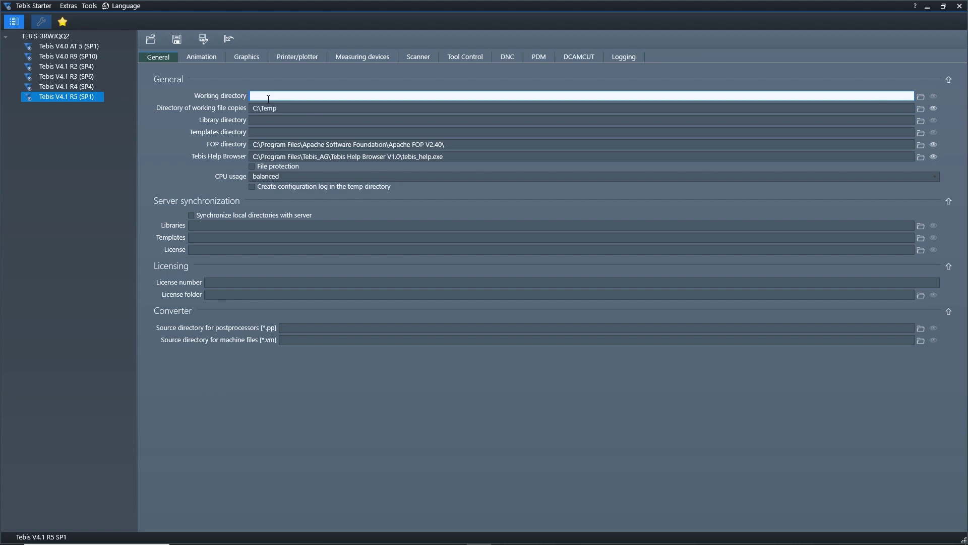
left_click(282, 108)
left_click_drag(283, 108, 234, 110)
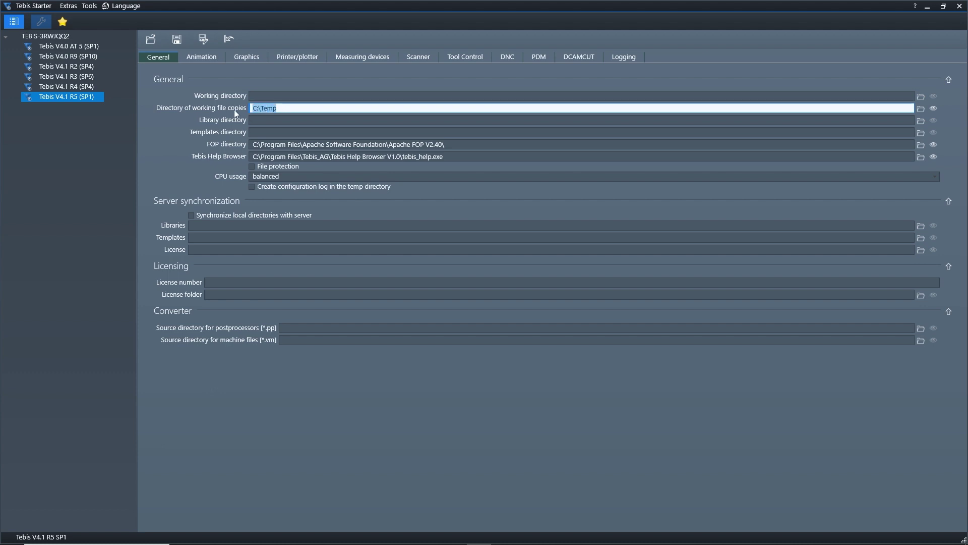
left_click(279, 110)
double_click(279, 109)
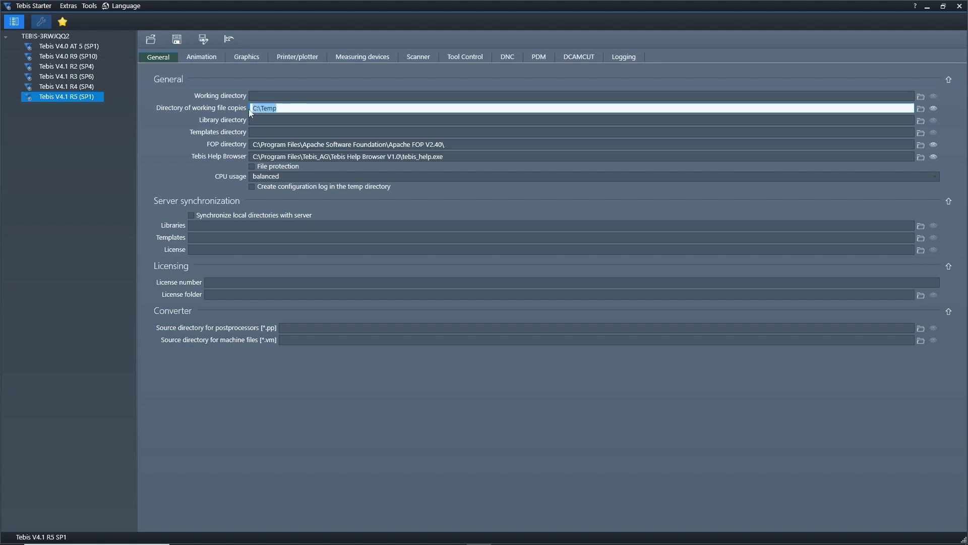
left_click(285, 106)
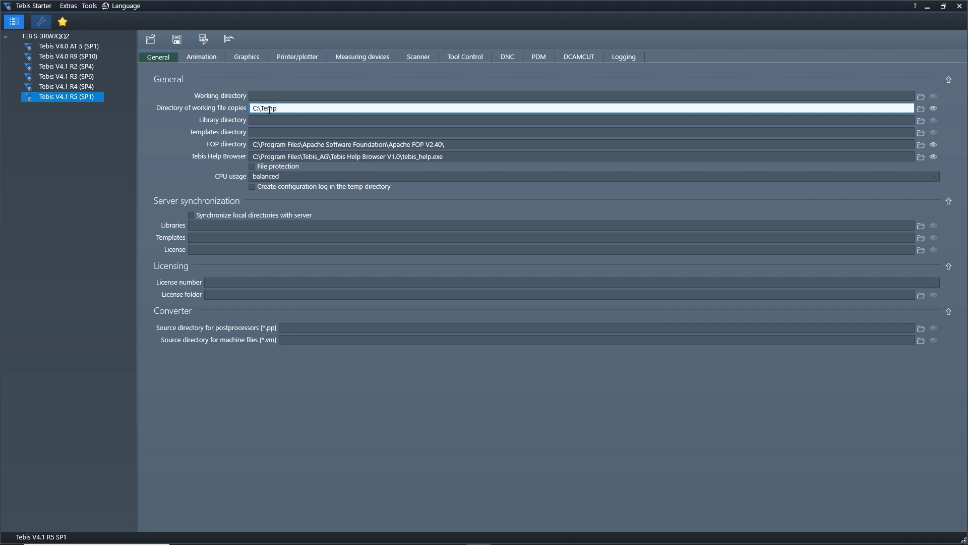
left_click(289, 120)
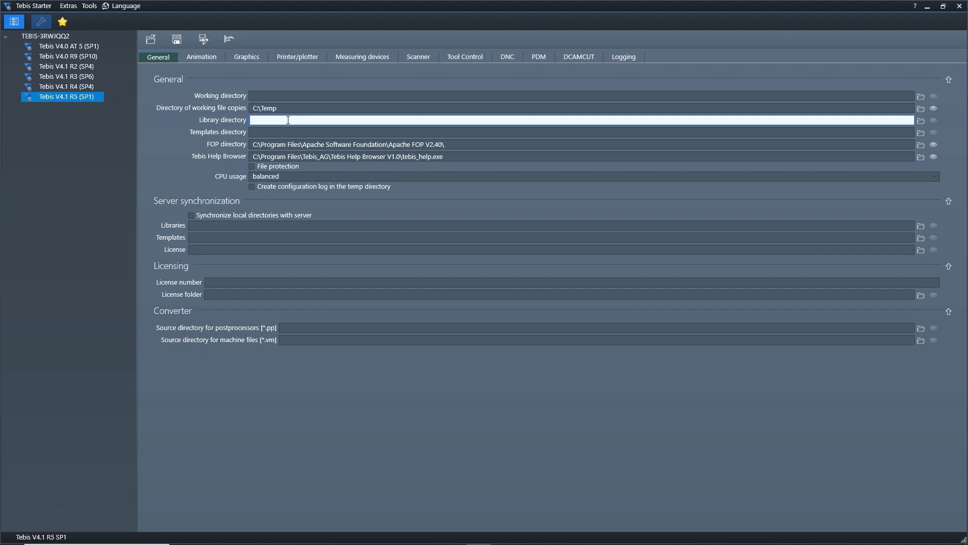
left_click(293, 131)
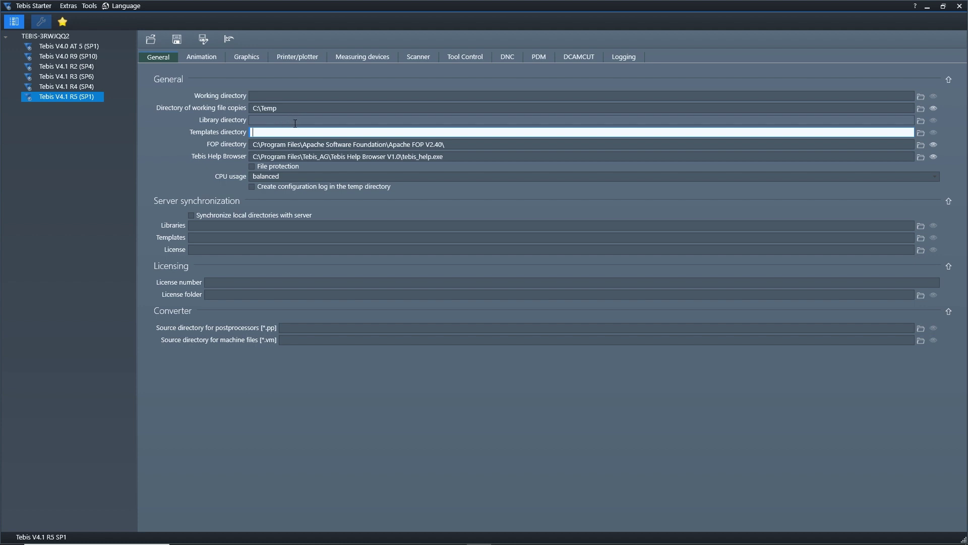
- Browse for the library directory and inspect the libraries folder under C:\Program Files\Tebis_AG\Tebis V4.1 R5
left_click(311, 121)
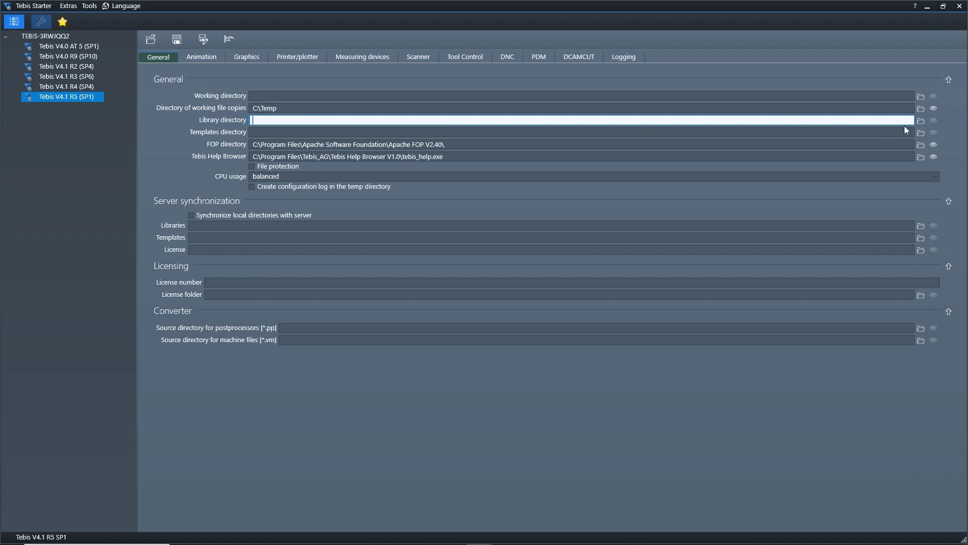
left_click(921, 123)
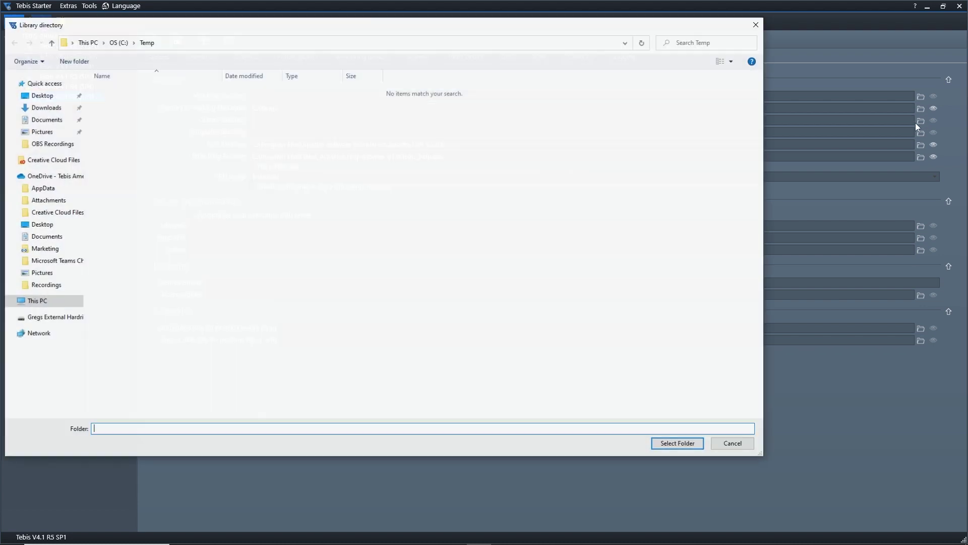
left_click_drag(204, 25, 327, 26)
left_click(238, 42)
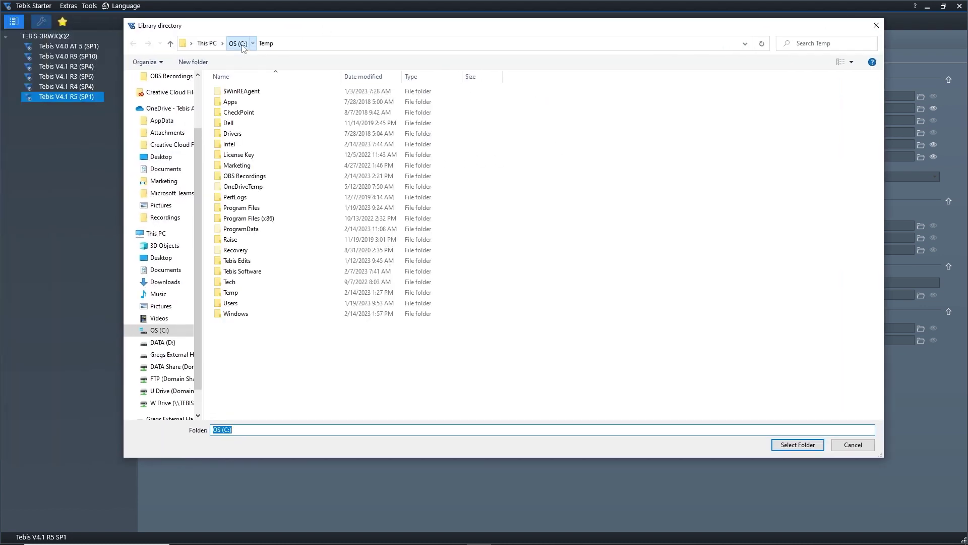
double_click(259, 209)
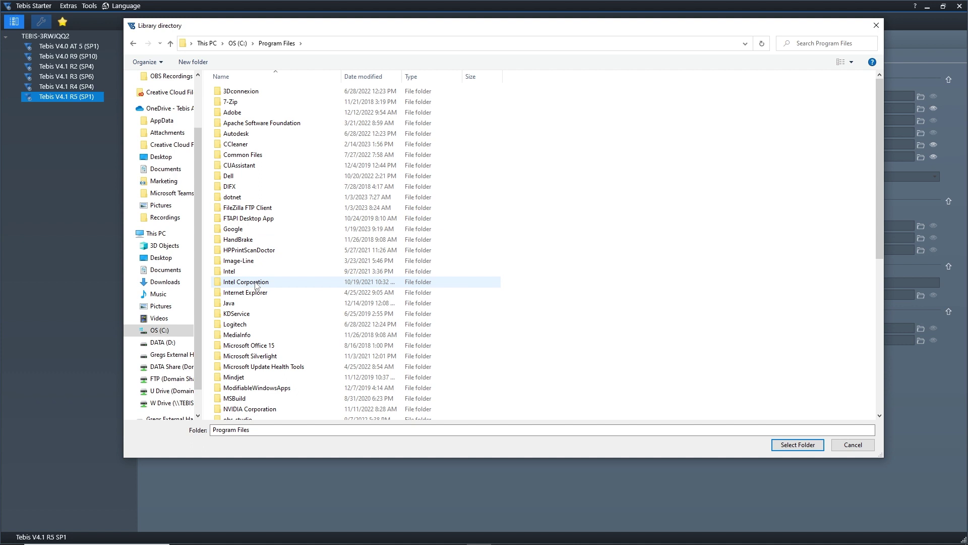
scroll(277, 293, "down", 9)
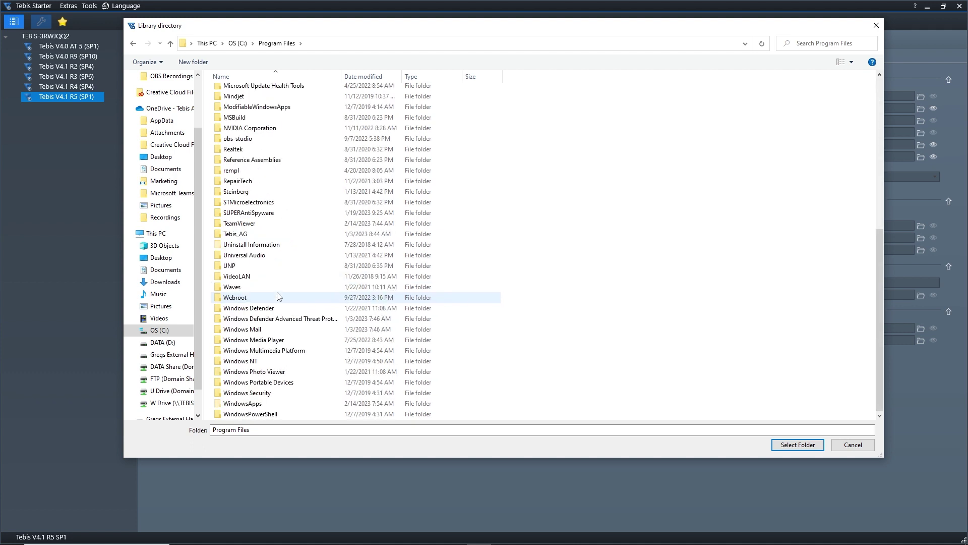
double_click(237, 234)
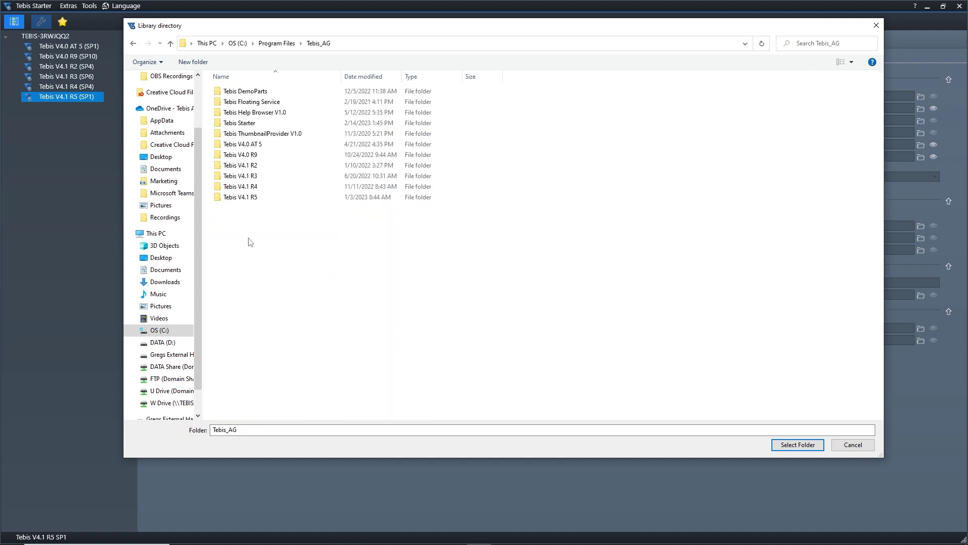
double_click(253, 201)
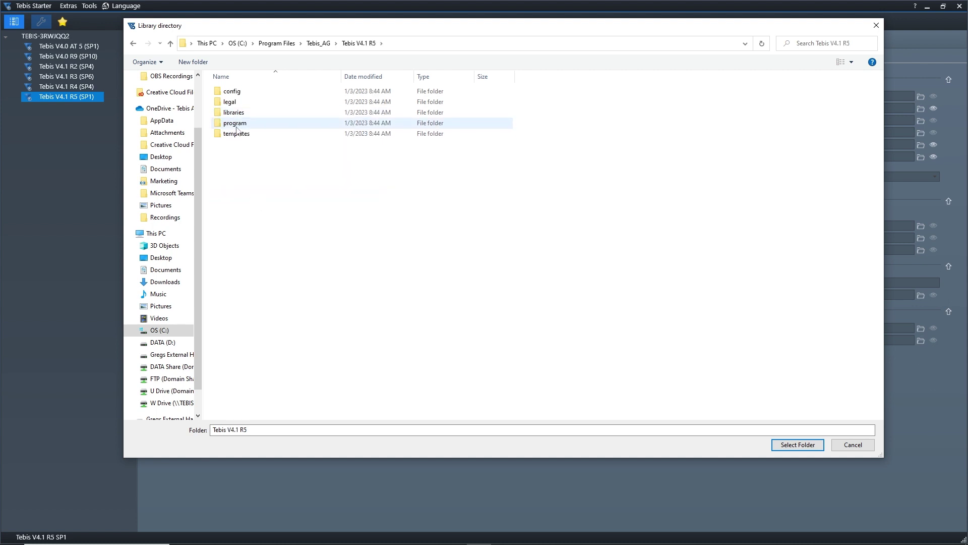
double_click(237, 113)
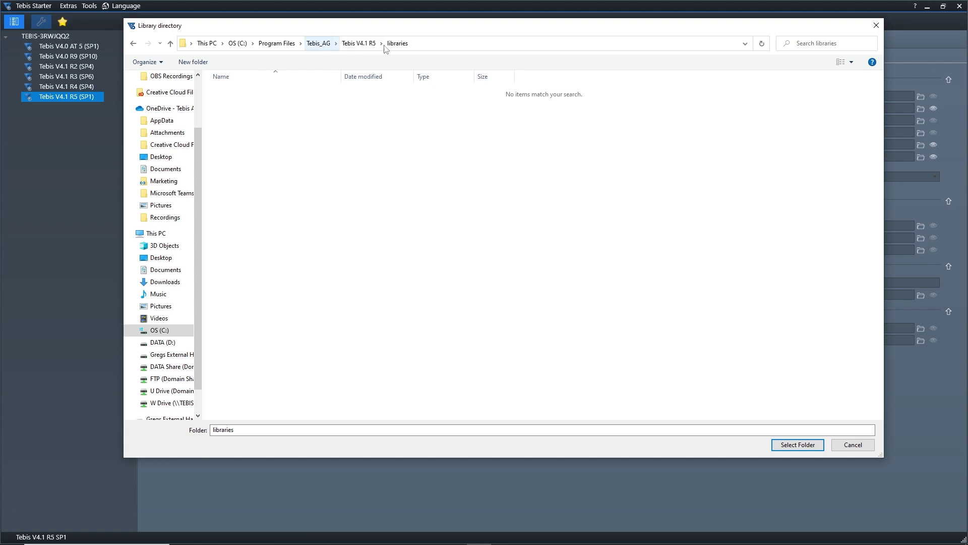
- Browse to the C:\ProgramData\Tebis AG folder for the library directory
left_click(238, 43)
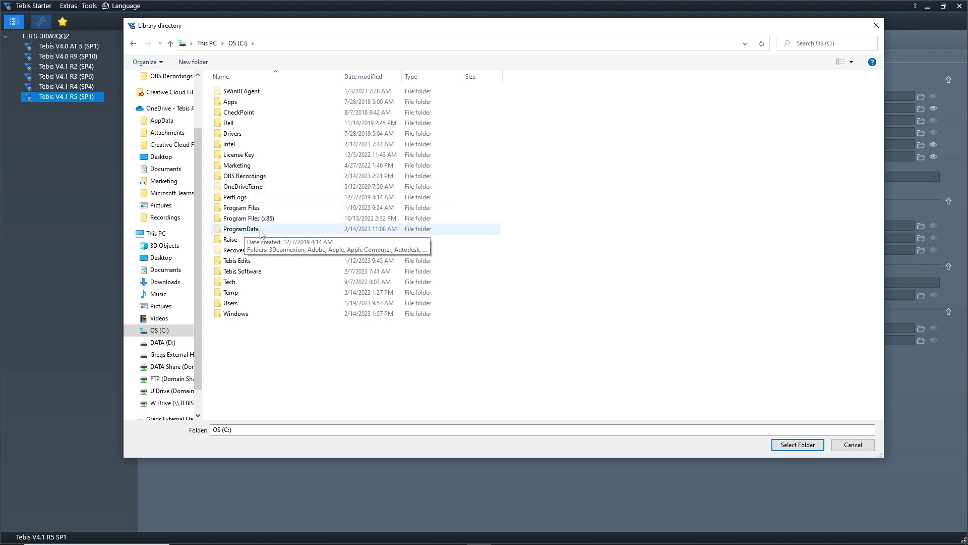
double_click(242, 230)
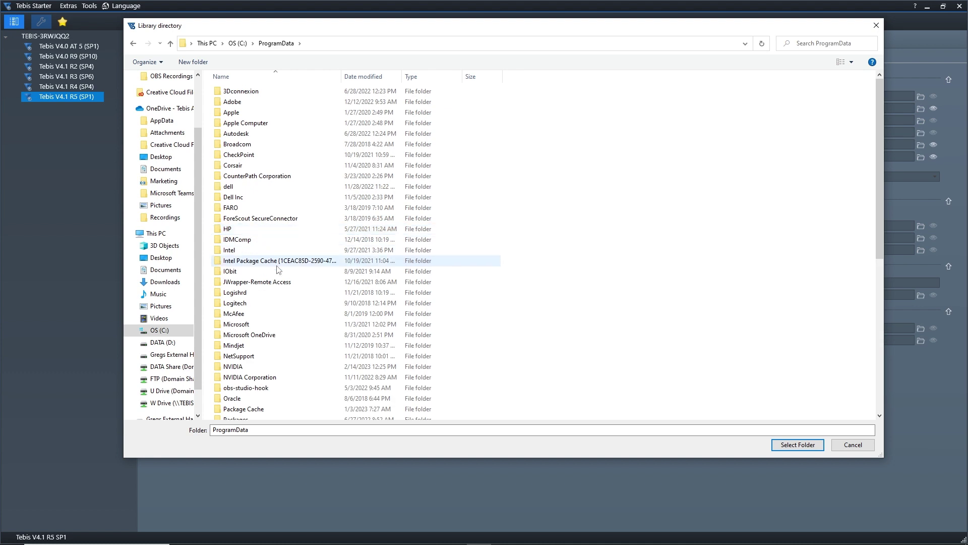
scroll(279, 292, "down", 9)
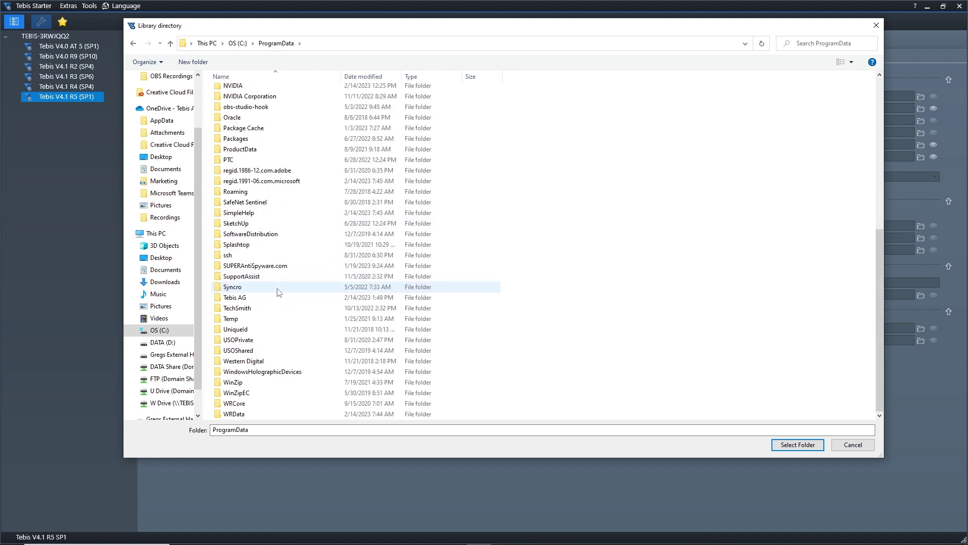
left_click(245, 300)
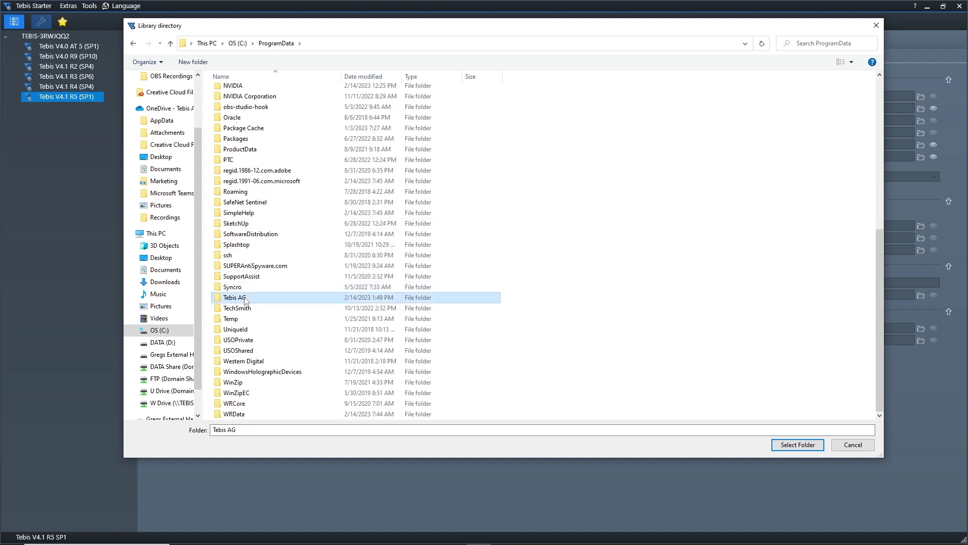
double_click(245, 299)
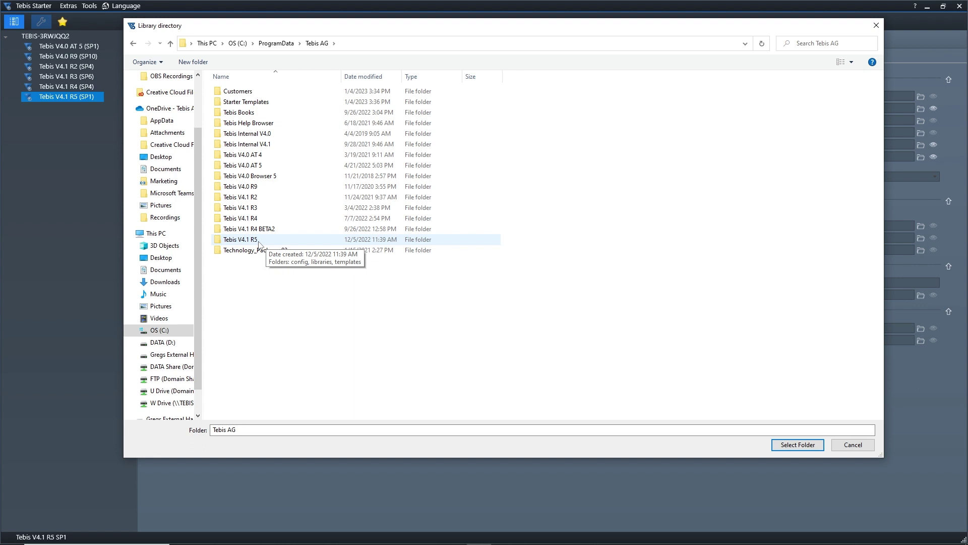
- Set the library directory to the libraries folder inside Tebis Internal V4.1
key("Up")
key("Up")
key("Up")
key("Up")
key("Up")
key("Up")
key("Up")
key("Up")
key("Up")
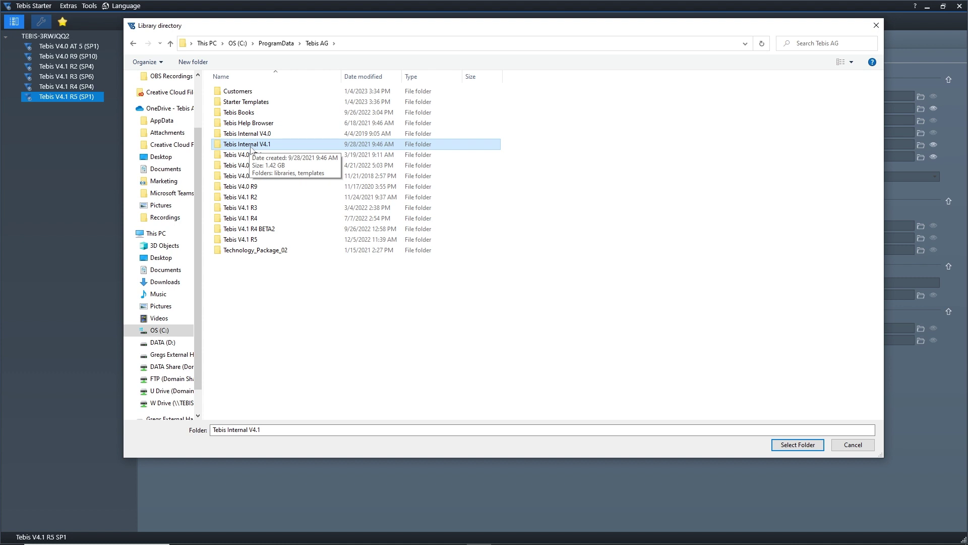
double_click(251, 149)
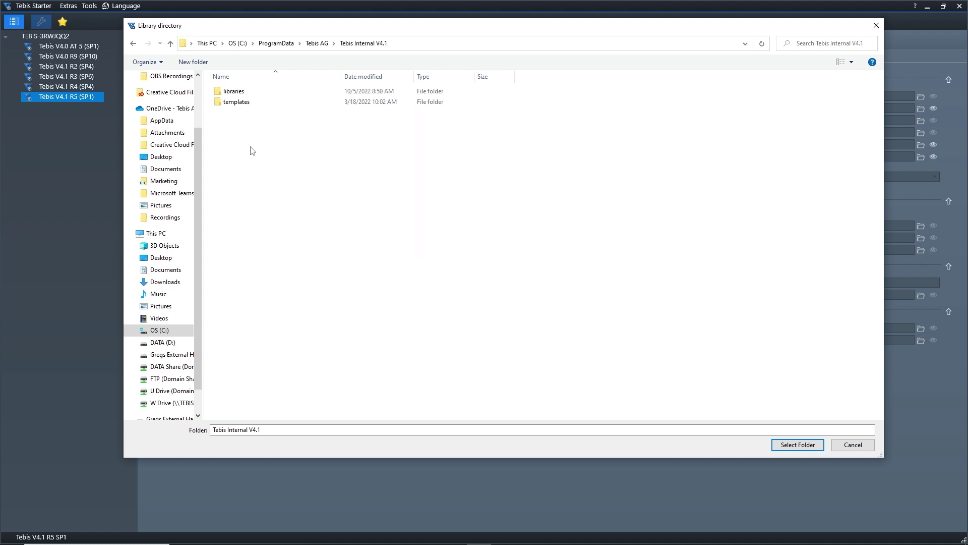
double_click(238, 92)
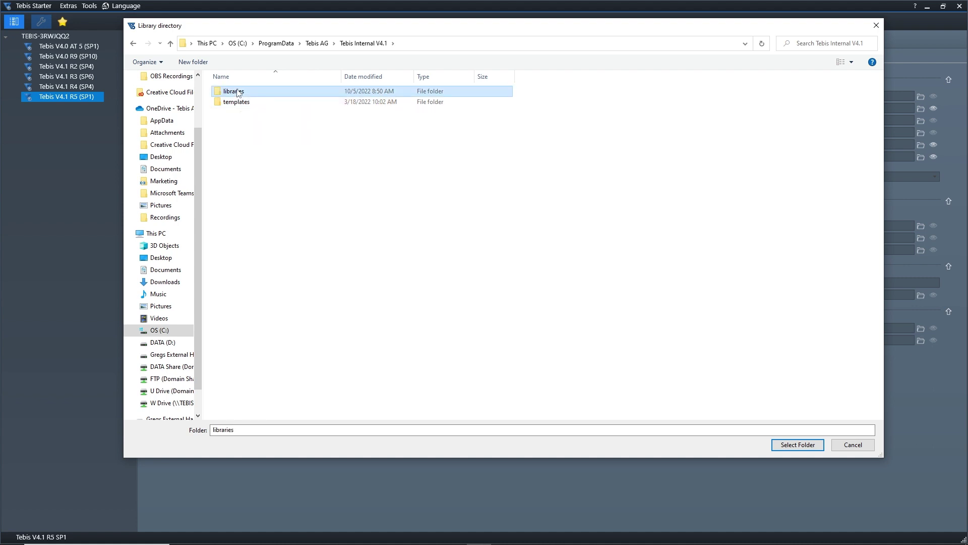
left_click(796, 446)
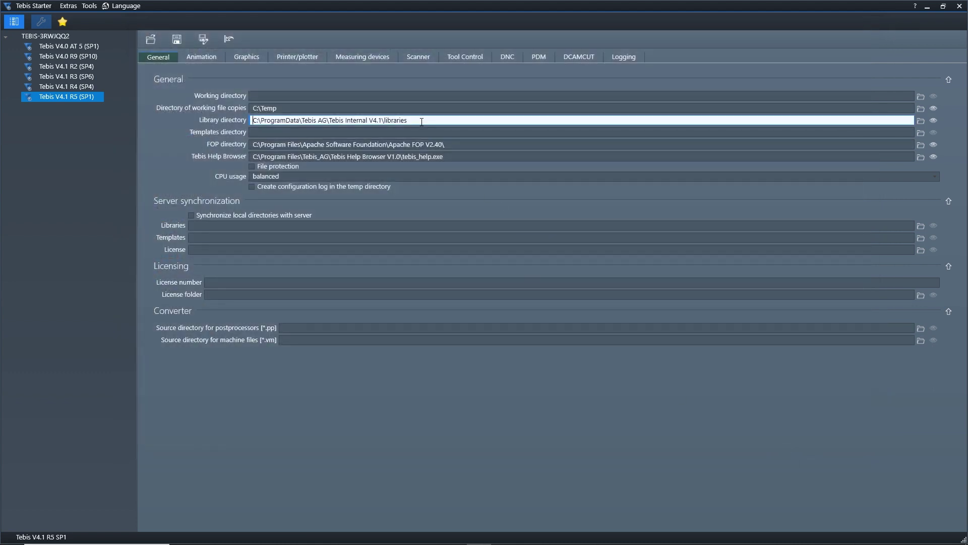
- Set the templates directory to C:\ProgramData\Tebis AG\Tebis Internal V4.1\templates, starting from a copy of the library directory path
left_click_drag(422, 122, 248, 116)
key("ctrl+c")
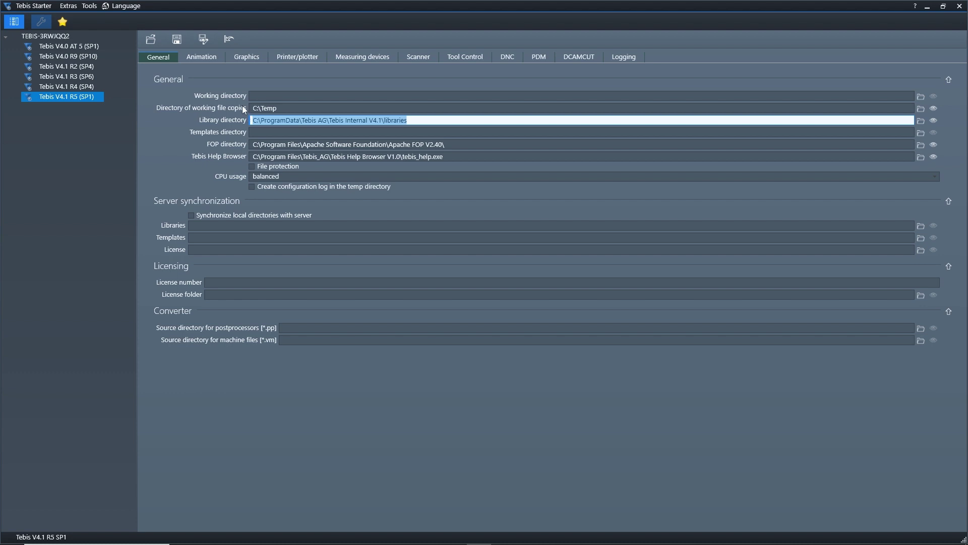
left_click(275, 132)
key("ctrl+v")
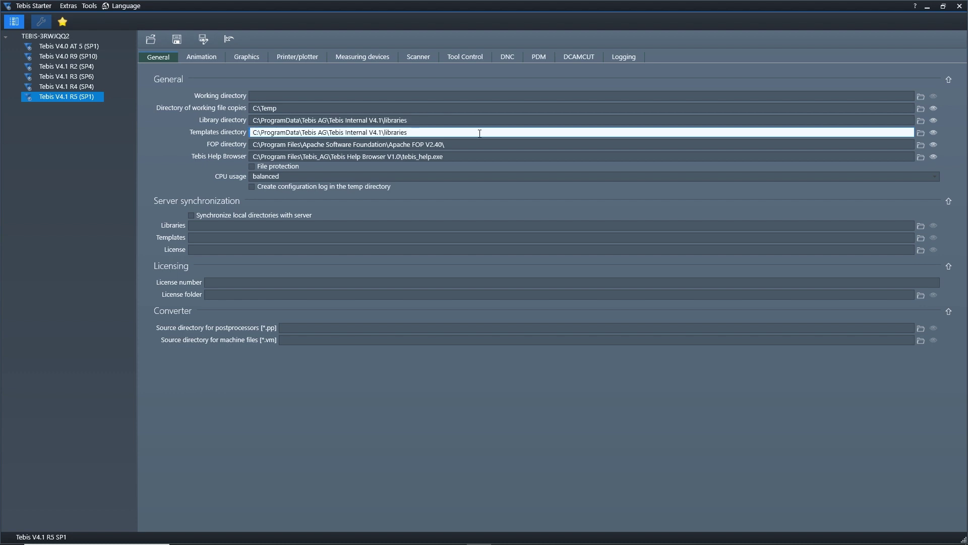
left_click(920, 133)
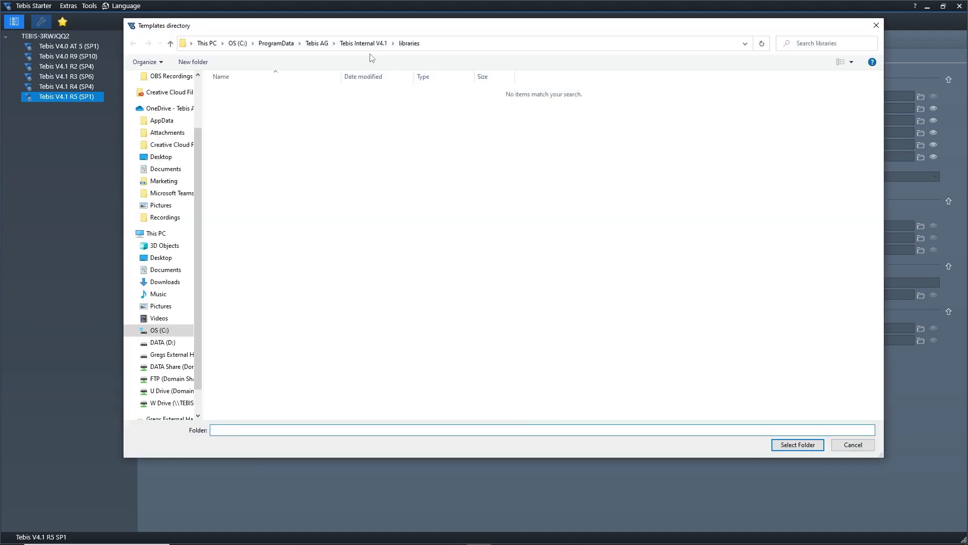
left_click(363, 43)
double_click(242, 101)
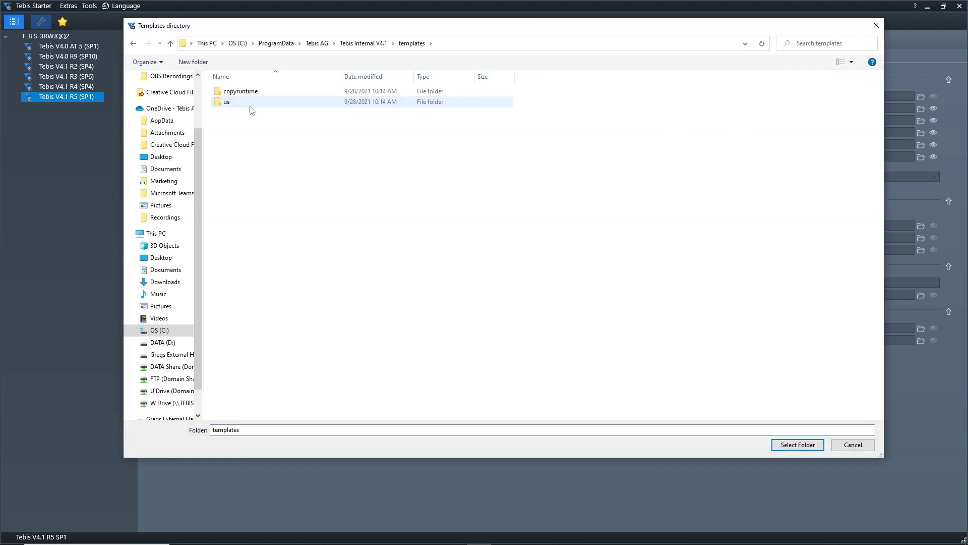
left_click(797, 445)
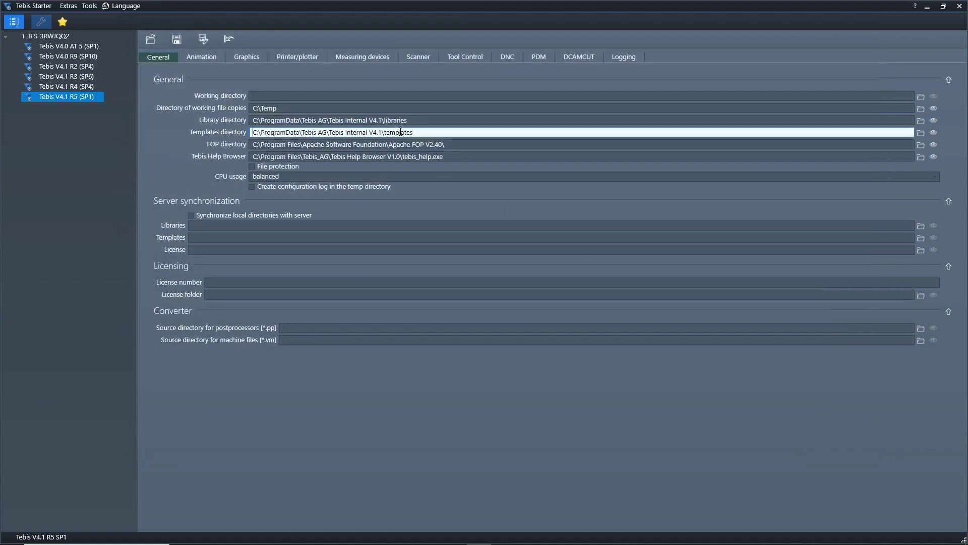
- Open the configured library directory in a file window, examine its files, and close the window
left_click(416, 120)
left_click(427, 131)
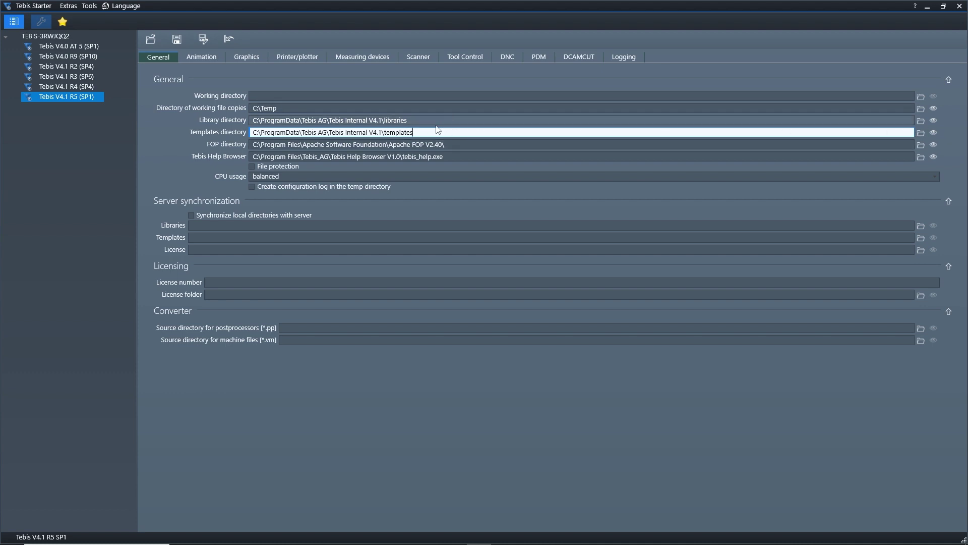
left_click(635, 124)
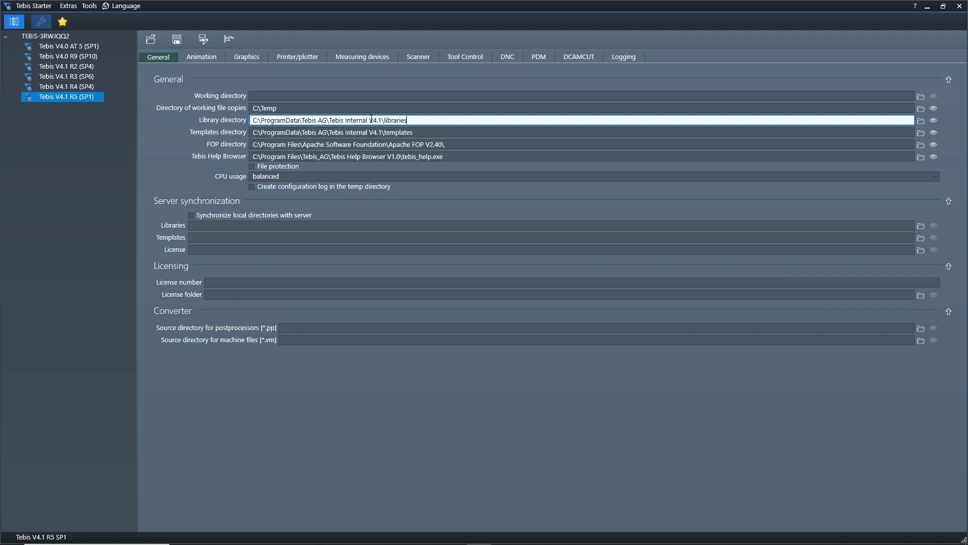
left_click(933, 121)
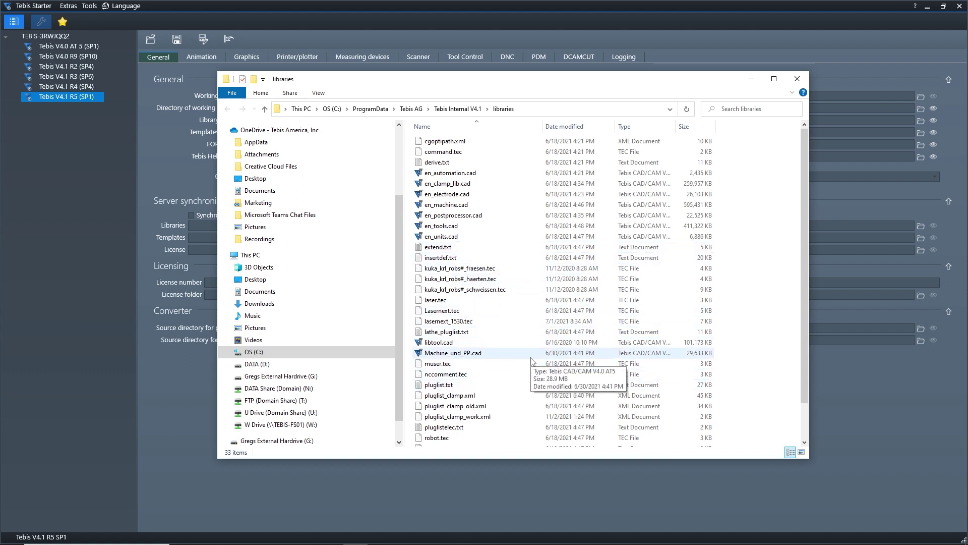
left_click(797, 78)
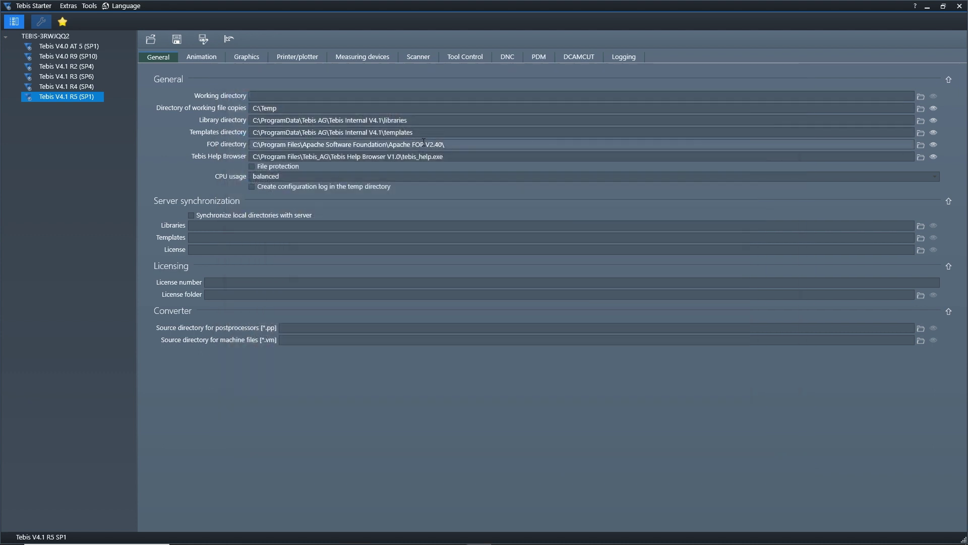
- Open the configured templates directory in a file window, examine database.cnf among its files, and close the window
left_click(427, 132)
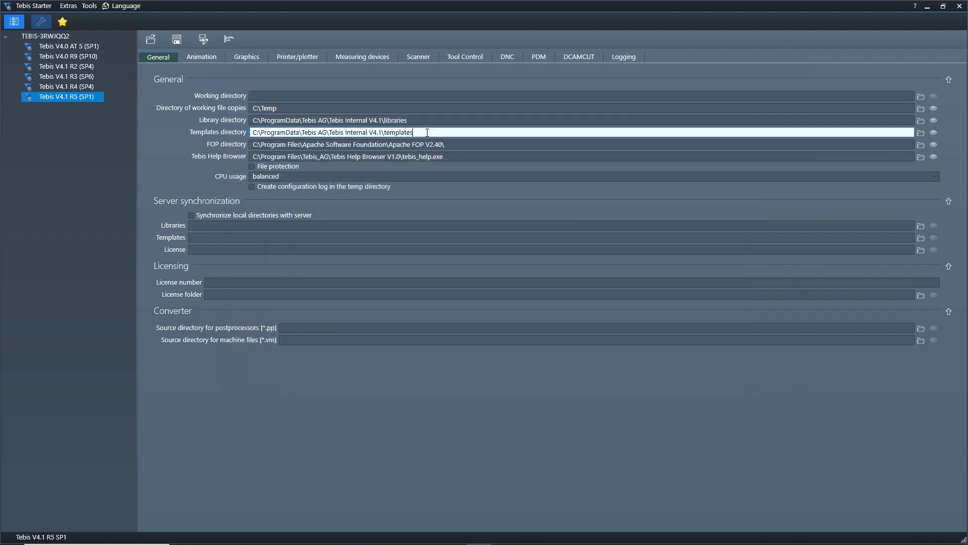
left_click(933, 133)
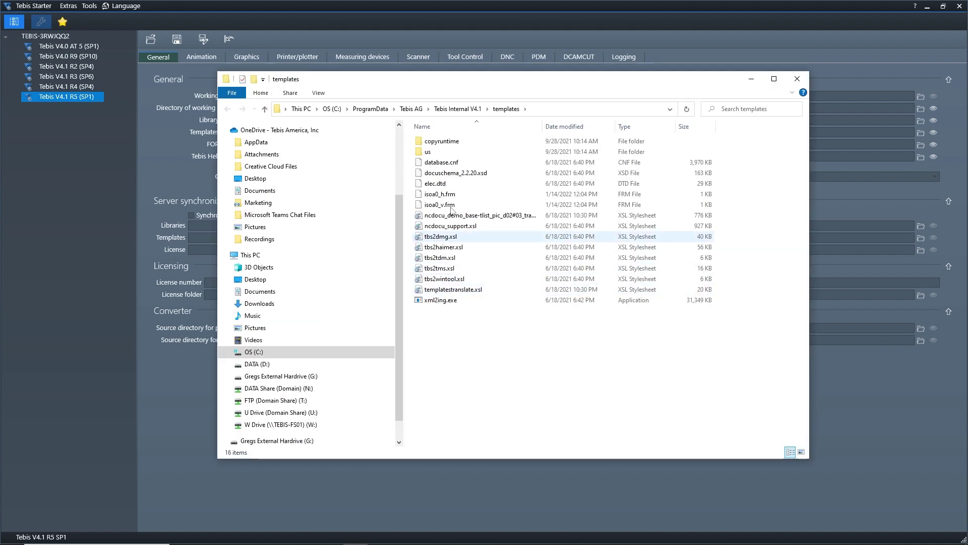
left_click(456, 162)
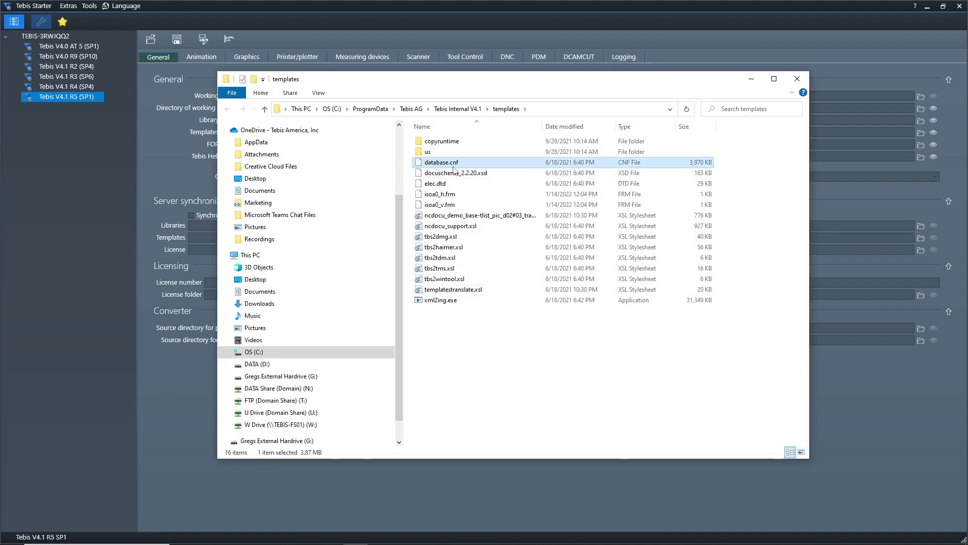
left_click(797, 79)
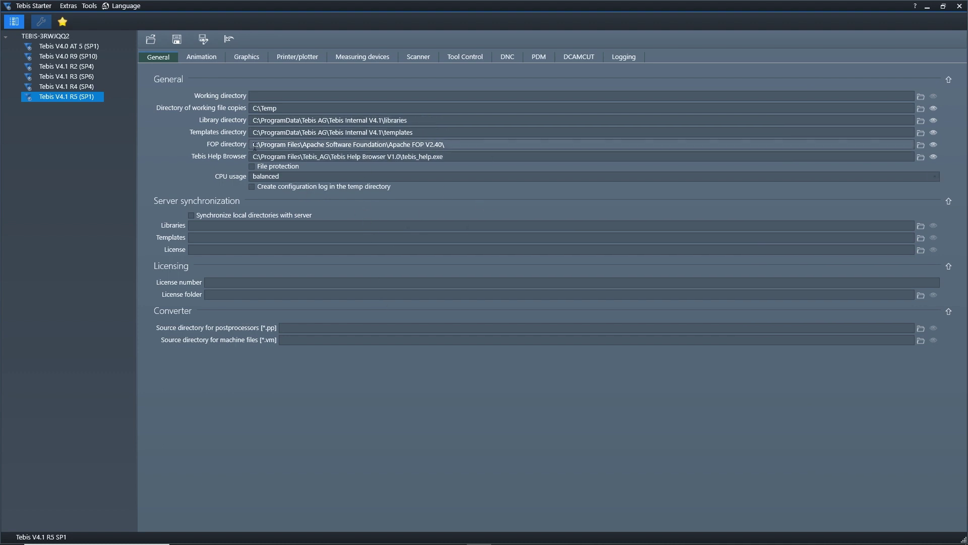
- Review the FOP directory and Tebis Help Browser paths, and check the CPU usage options while keeping balanced
left_click_drag(252, 145, 463, 144)
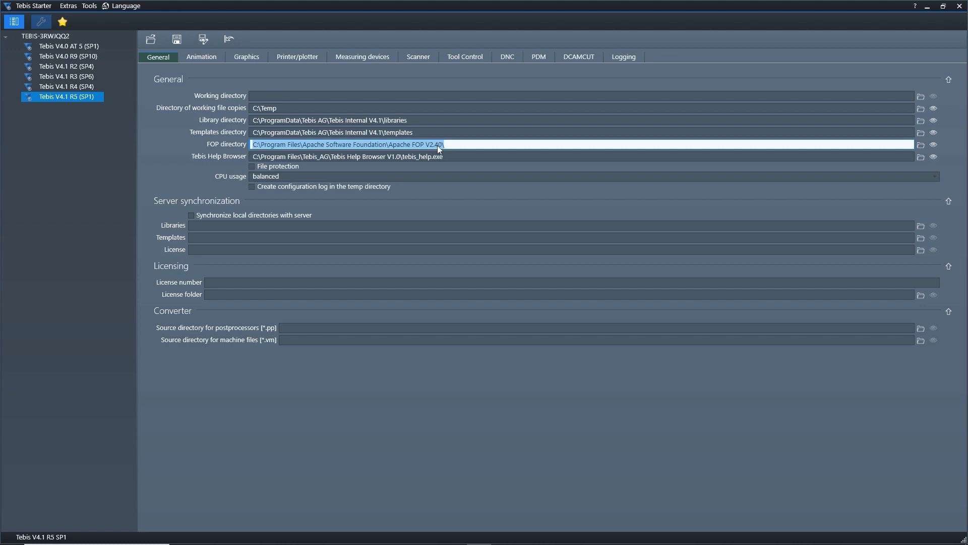
left_click(453, 156)
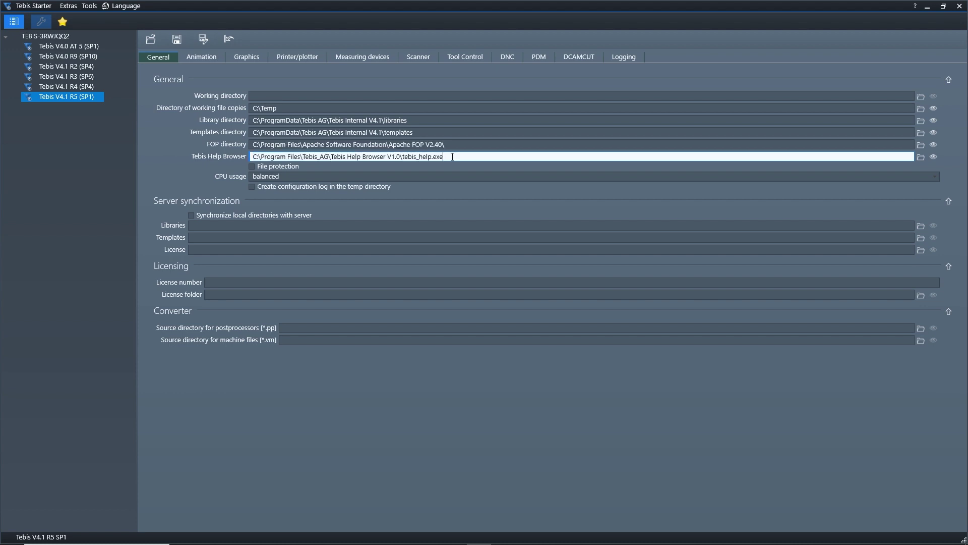
left_click_drag(453, 158, 253, 160)
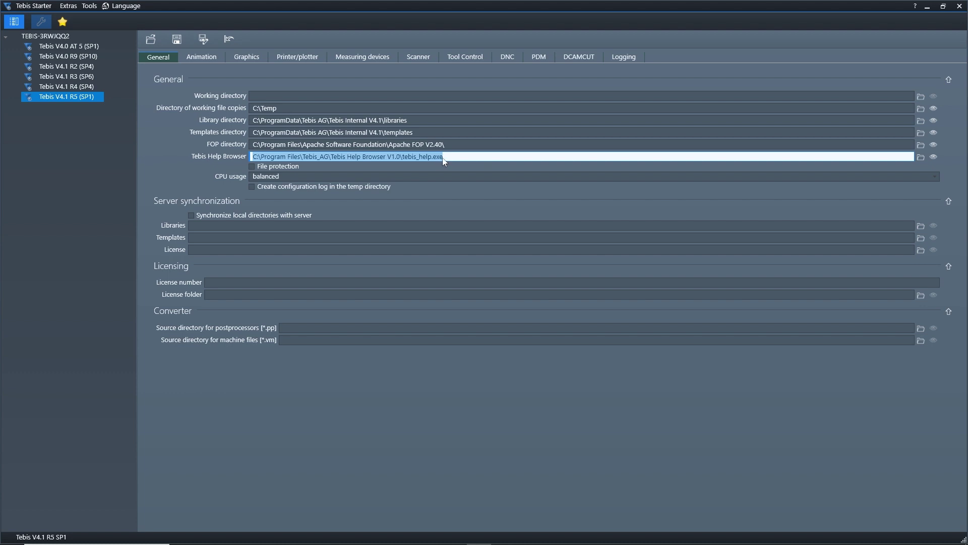
left_click(341, 204)
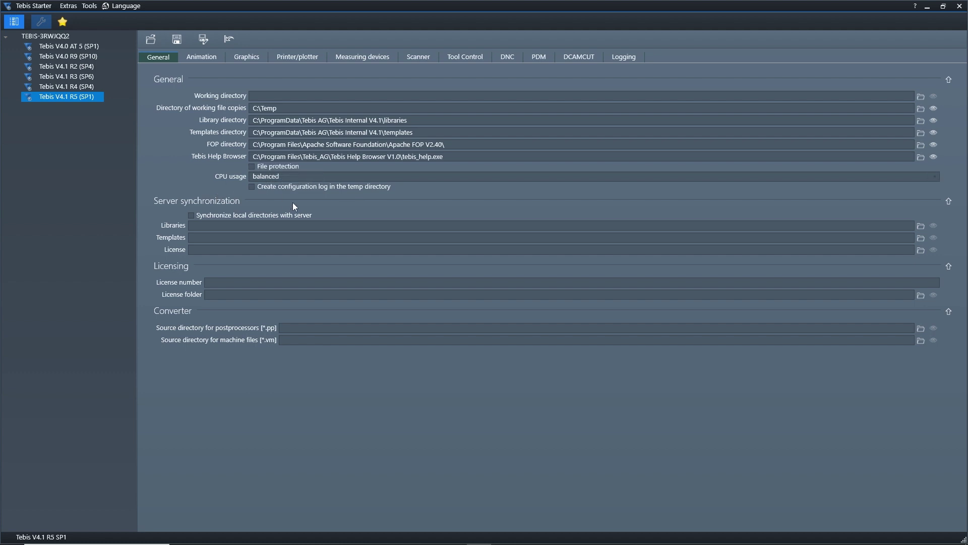
left_click(278, 177)
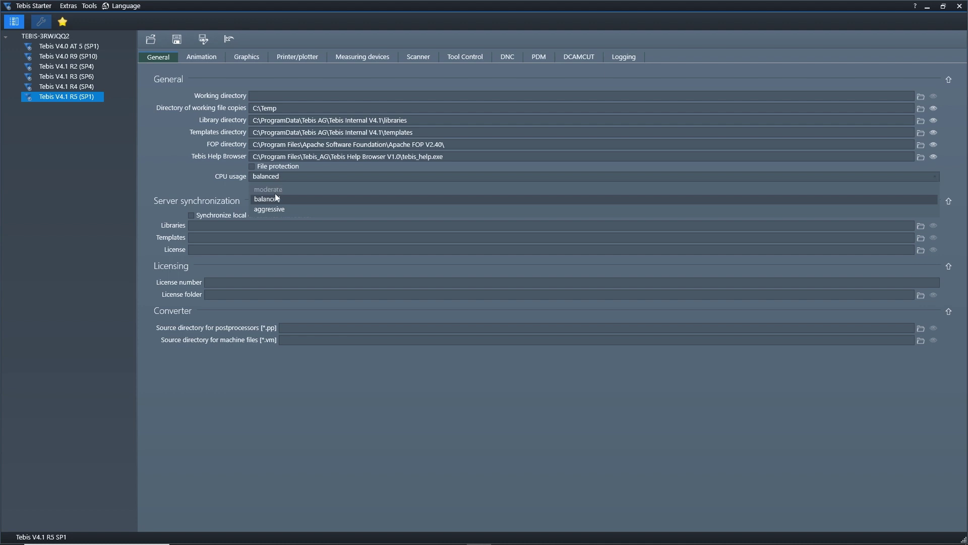
left_click(277, 200)
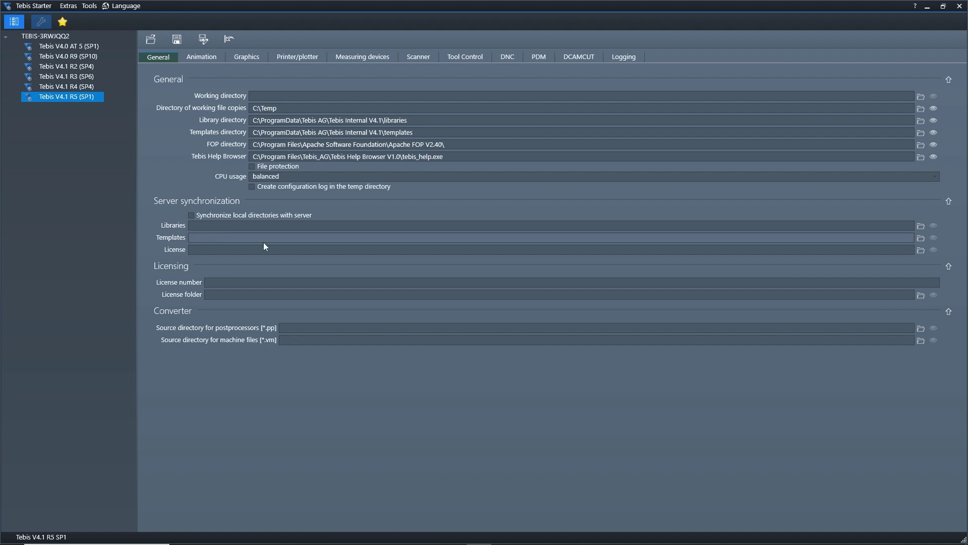
- Enable synchronization of the local directories with the server
left_click(219, 214)
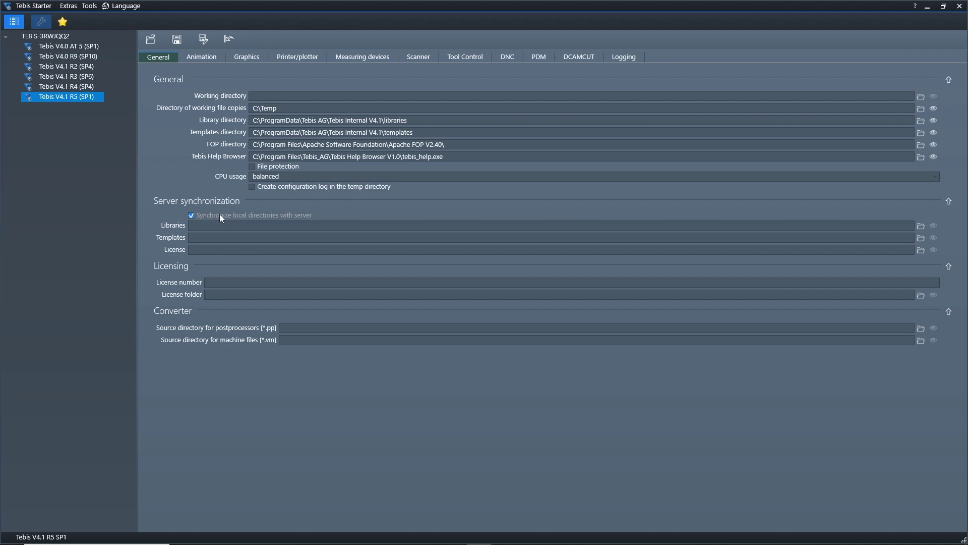
left_click(206, 240)
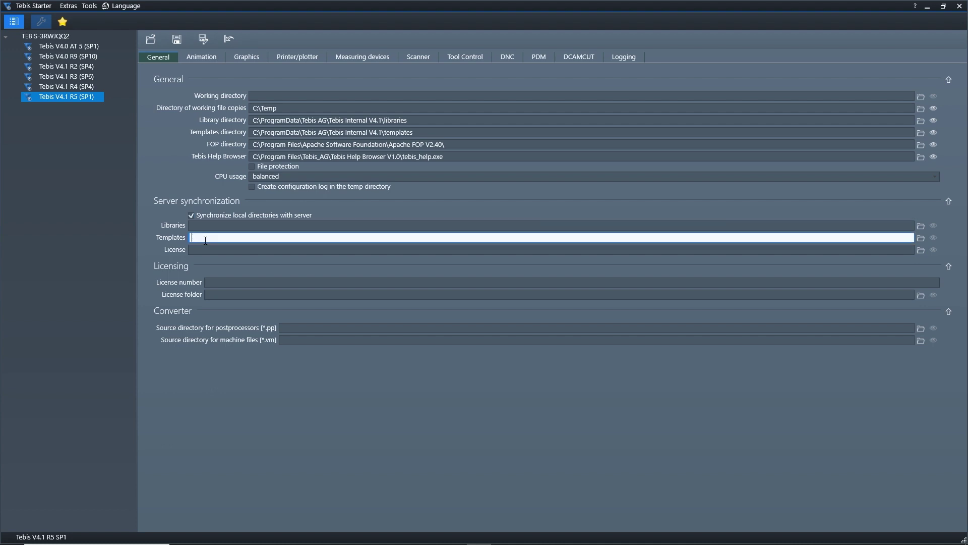
left_click(206, 227)
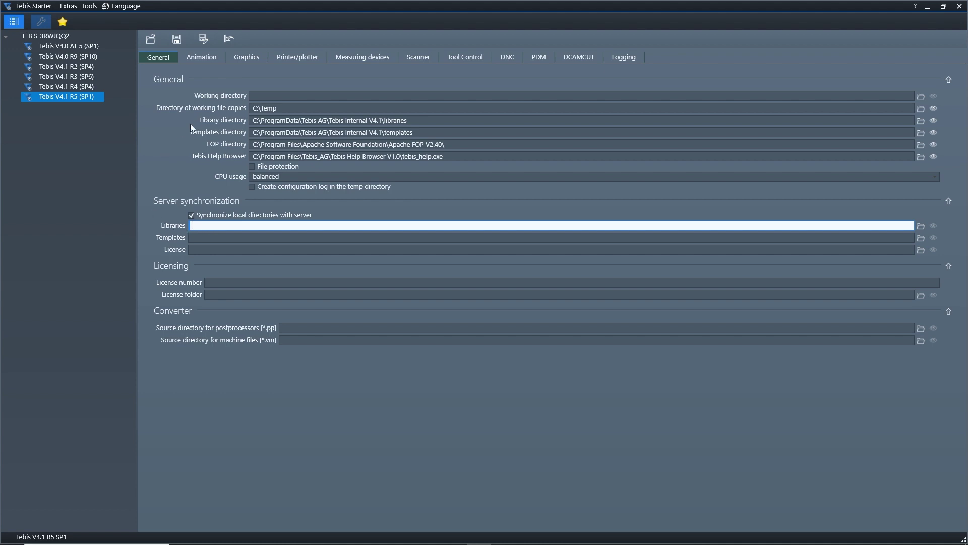
- Compare the local library directory path with the server synchronization fields for libraries and templates
left_click(253, 123)
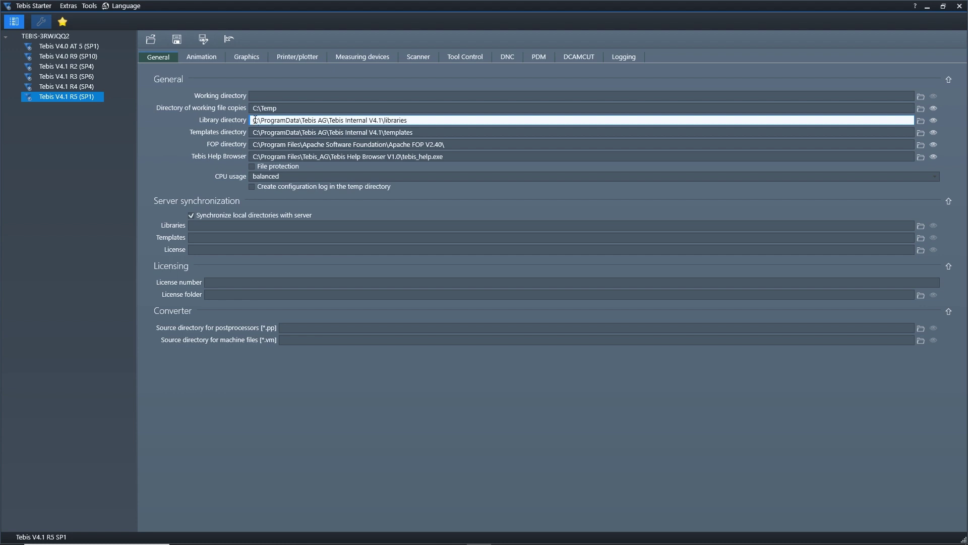
left_click_drag(253, 123, 415, 120)
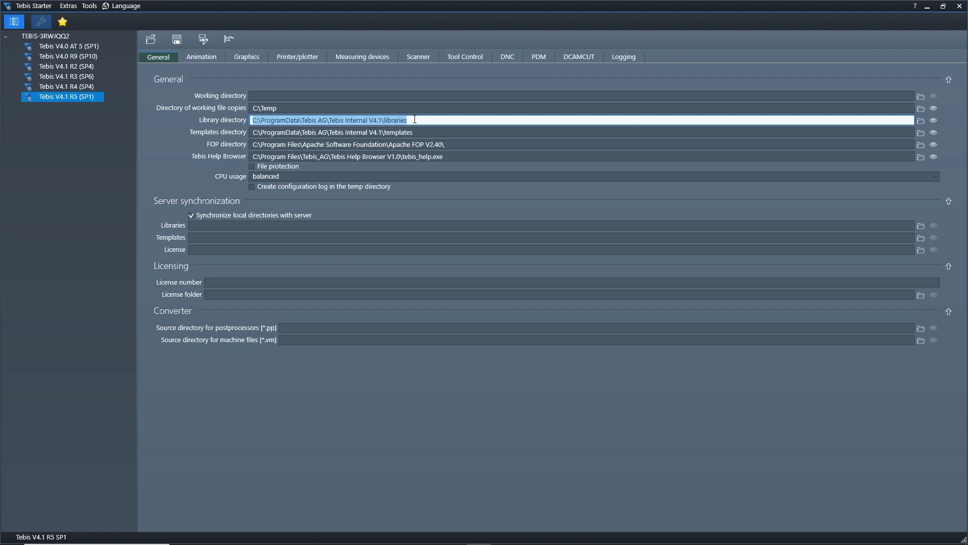
left_click(414, 119)
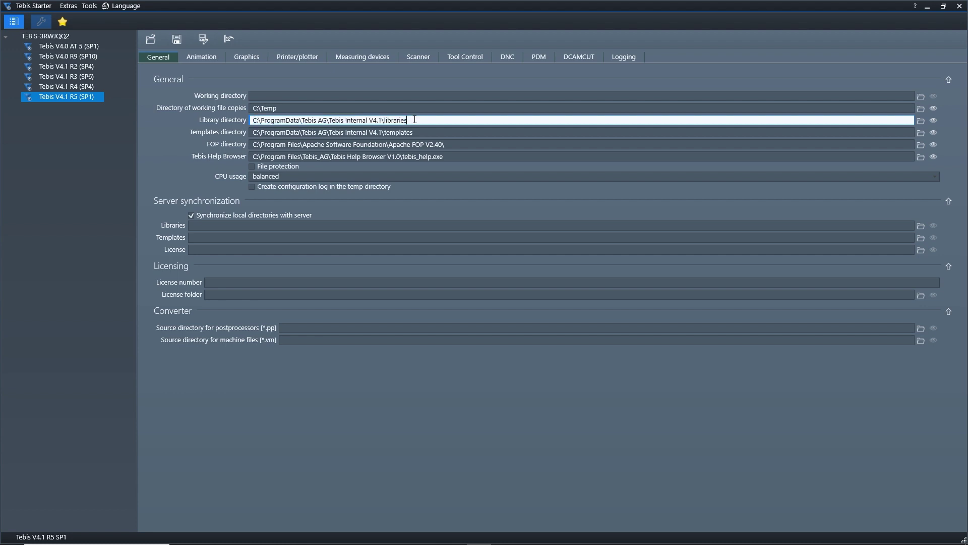
left_click(302, 227)
left_click(292, 237)
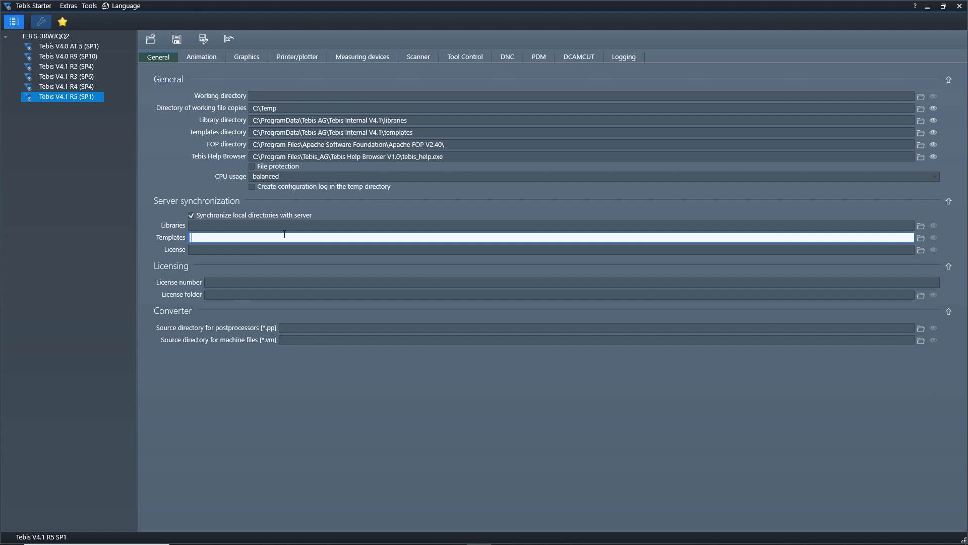
- Disable synchronization of the local directories with the server, and collapse the Server synchronization and Converter sections
left_click(239, 249)
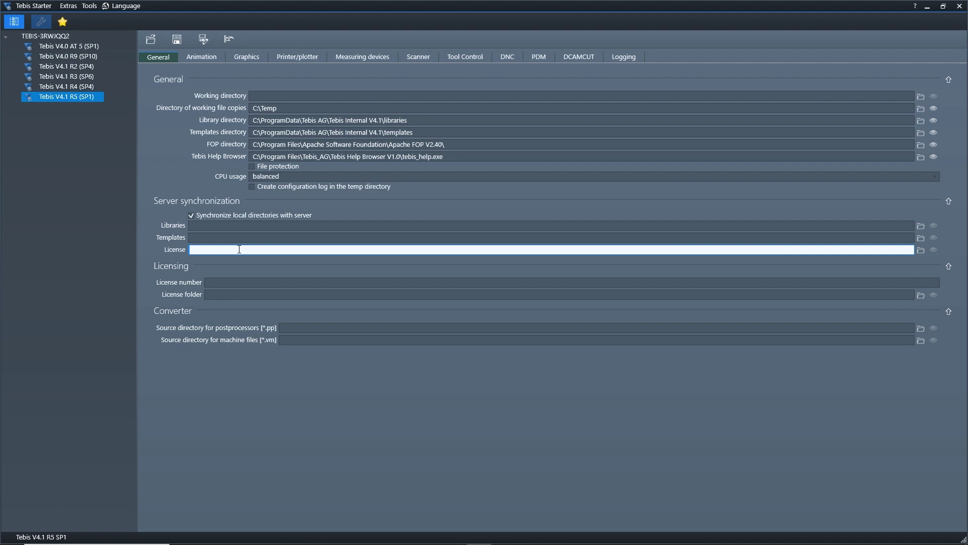
left_click(191, 216)
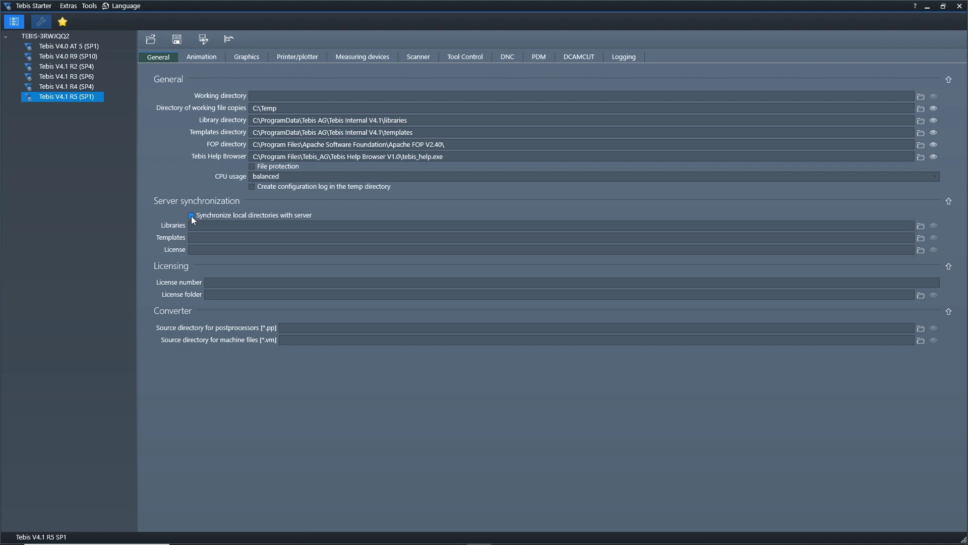
left_click(948, 201)
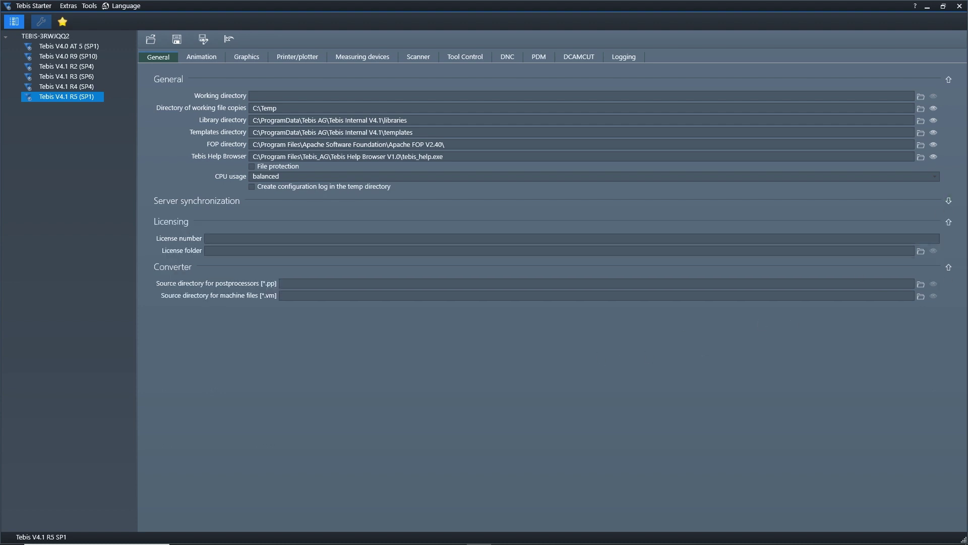
left_click(948, 267)
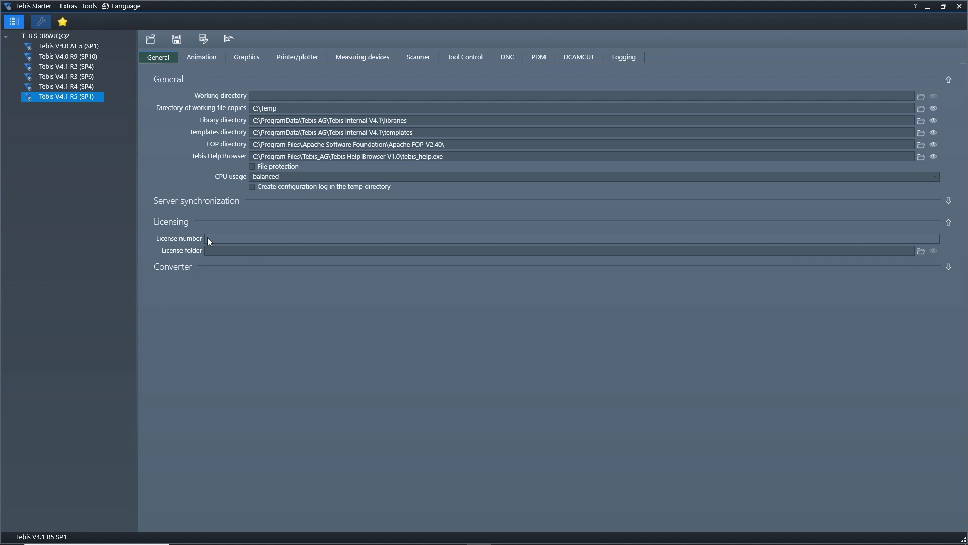
- Set the license folder to C:\License Key by browsing to it on the C: drive
left_click(227, 251)
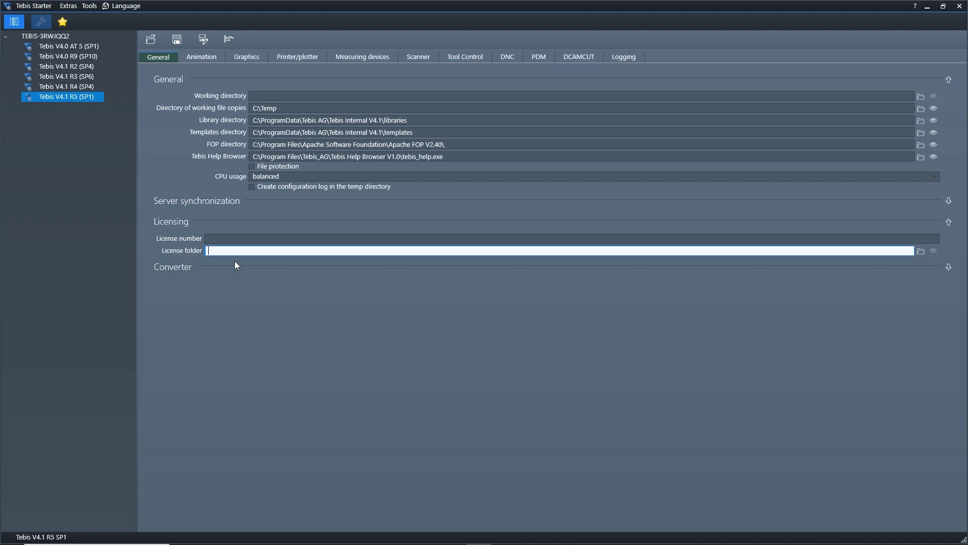
left_click(921, 251)
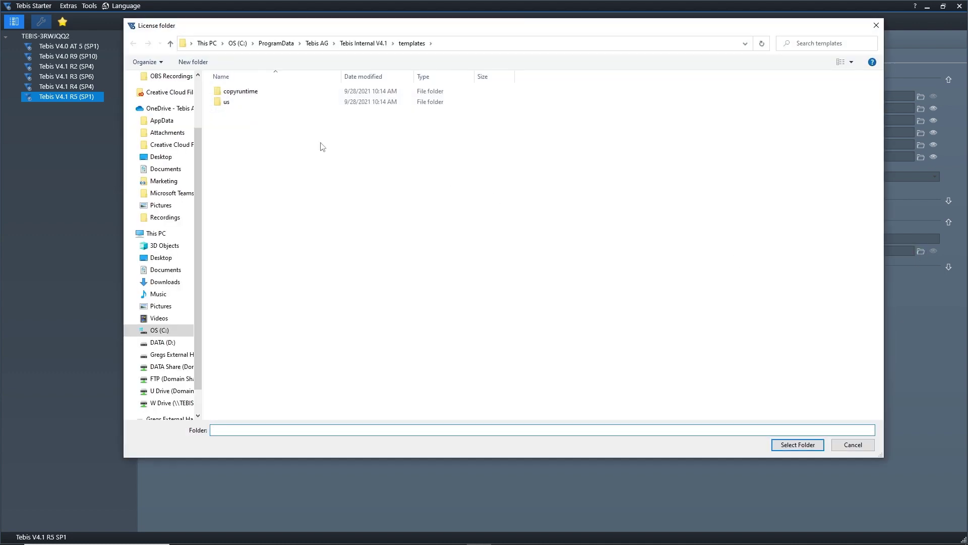
left_click(238, 44)
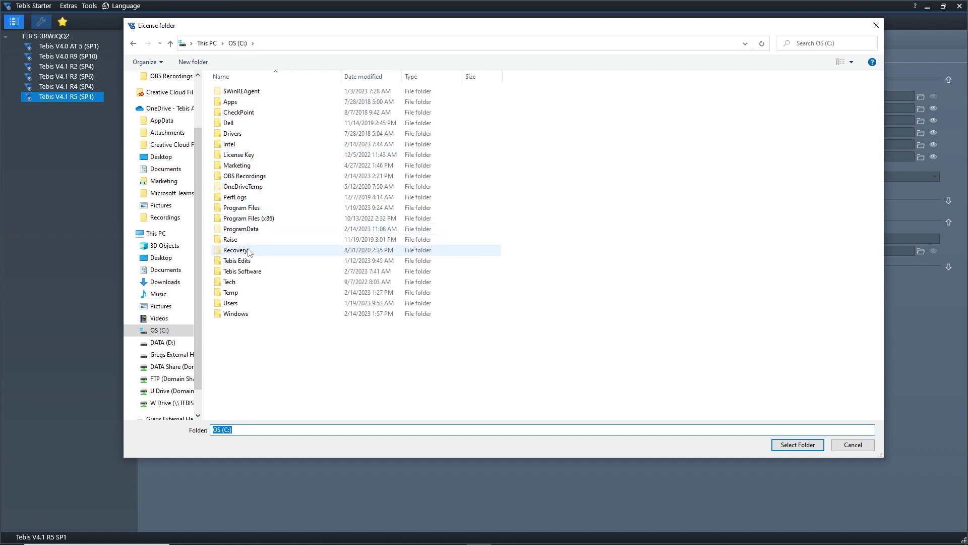
double_click(251, 157)
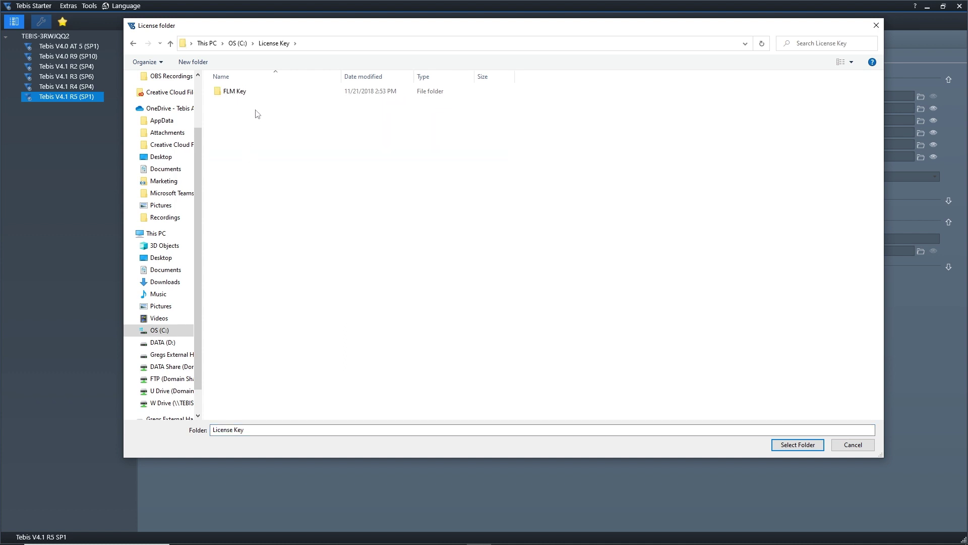
left_click(798, 444)
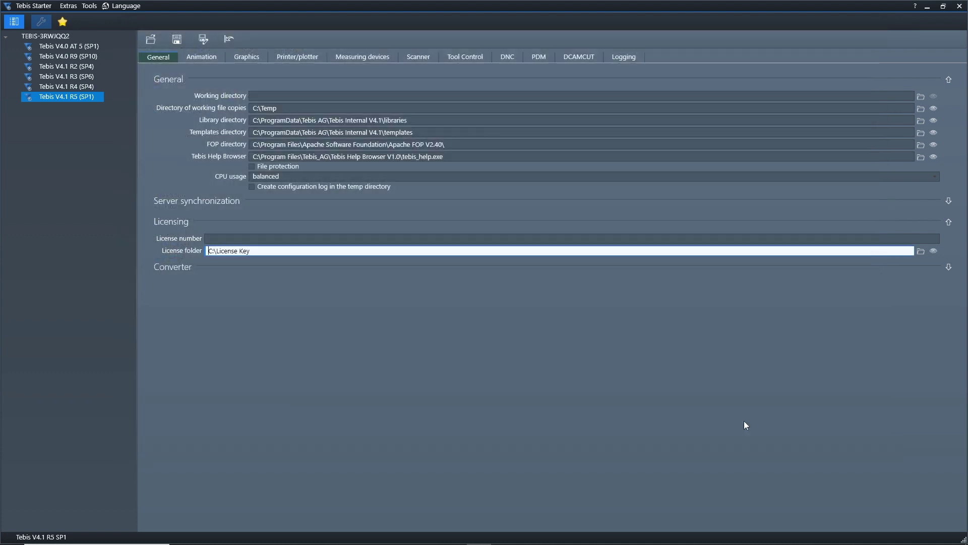
left_click_drag(259, 252, 227, 250)
left_click(255, 251)
left_click_drag(253, 252, 198, 252)
- Switch to File Explorer, cut NLM_licence.key from the Downloads folder, and minimize the window
left_click(362, 533)
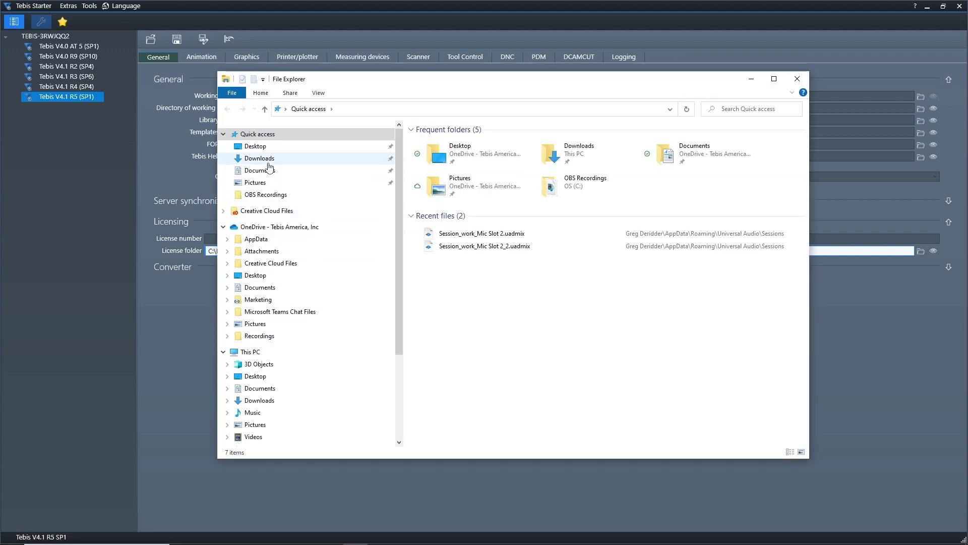
left_click(269, 164)
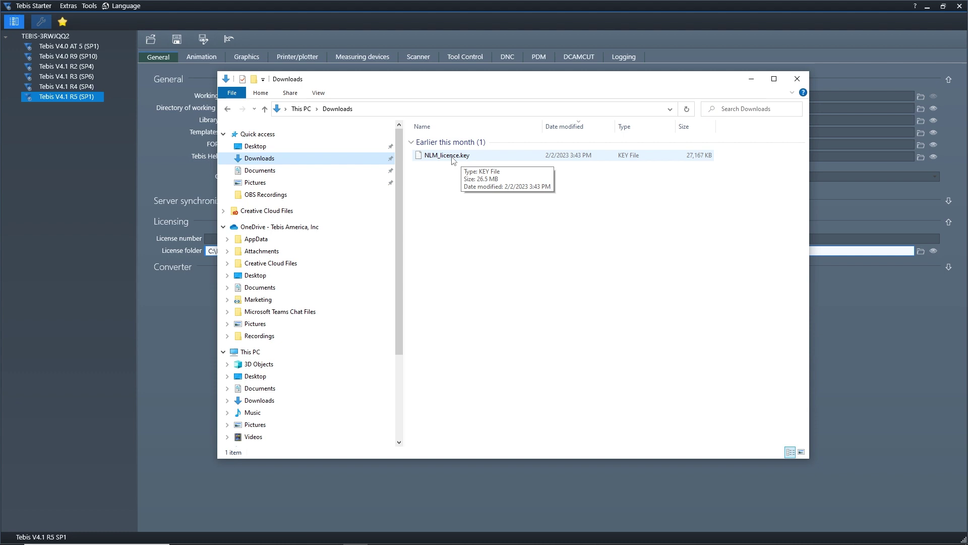
right_click(451, 157)
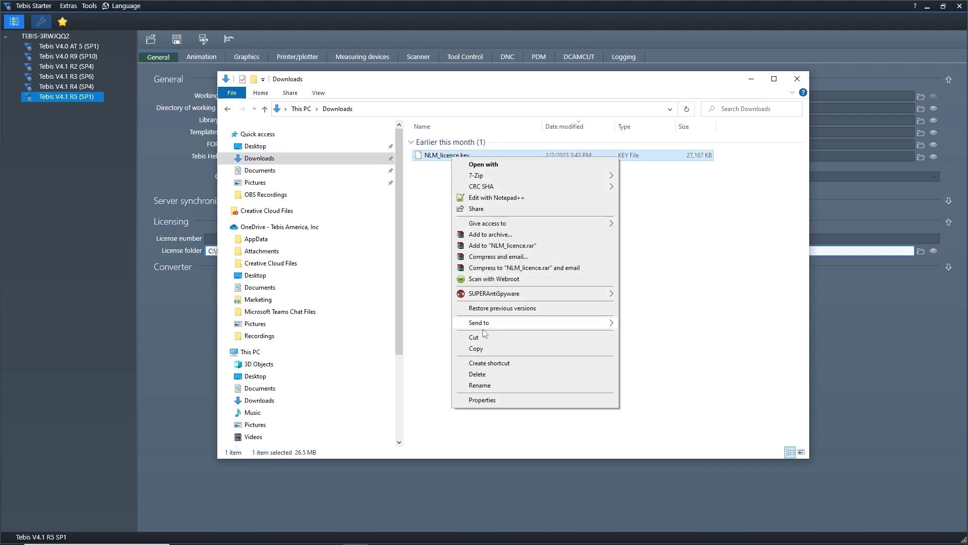
left_click(483, 336)
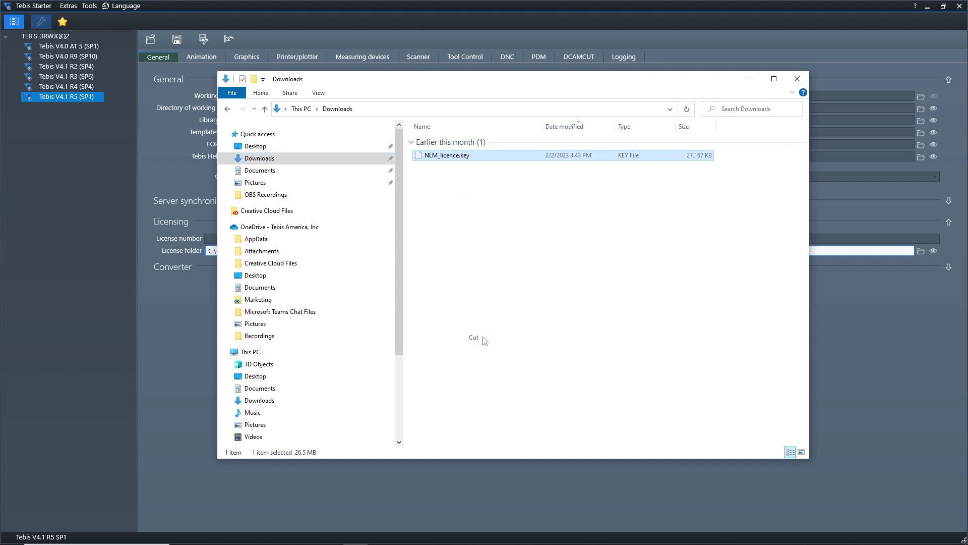
left_click(751, 79)
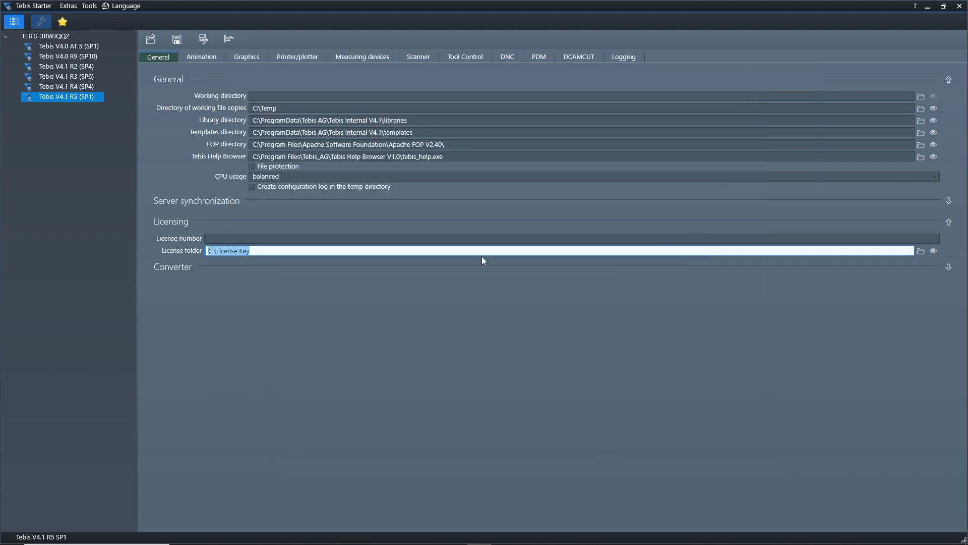
- Open the configured license folder in a file window and delete licence.key and licence_old.key
left_click(934, 252)
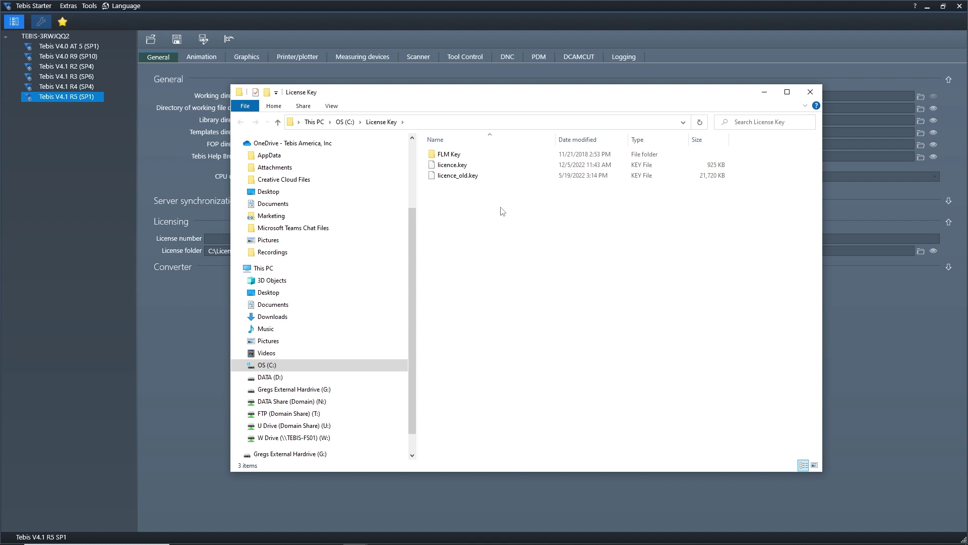
left_click_drag(530, 190, 490, 168)
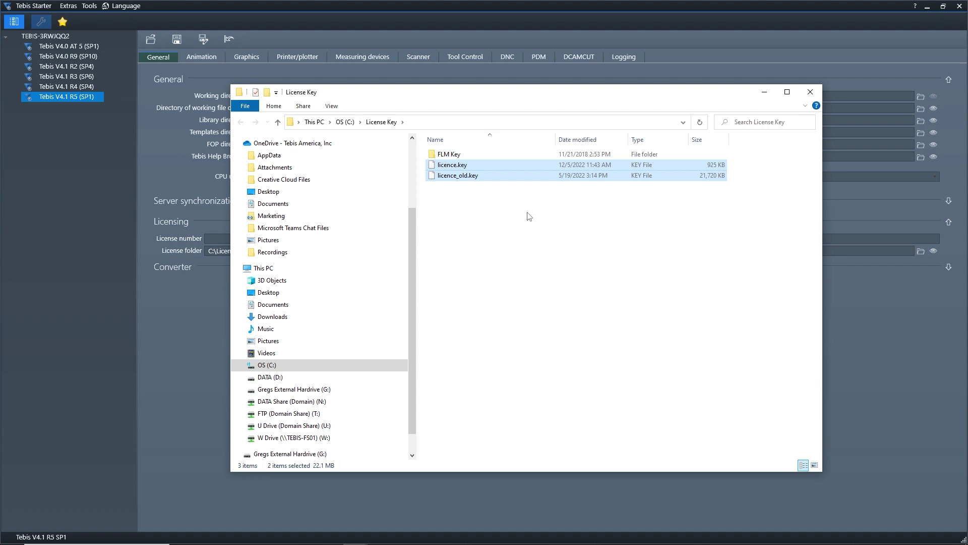
key("Delete")
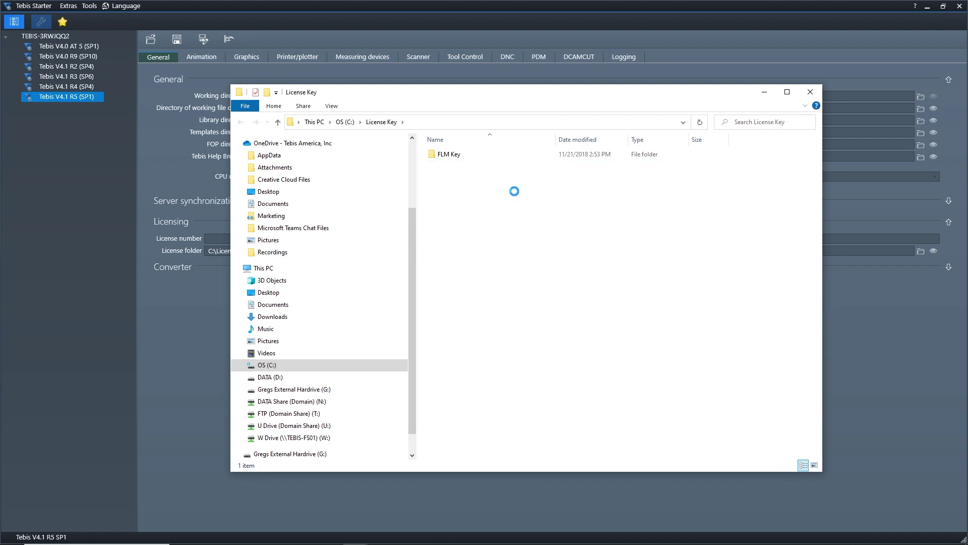
- Paste NLM_licence.key into the License Key folder, rename it licence.key, and close the file window
right_click(514, 190)
left_click(544, 262)
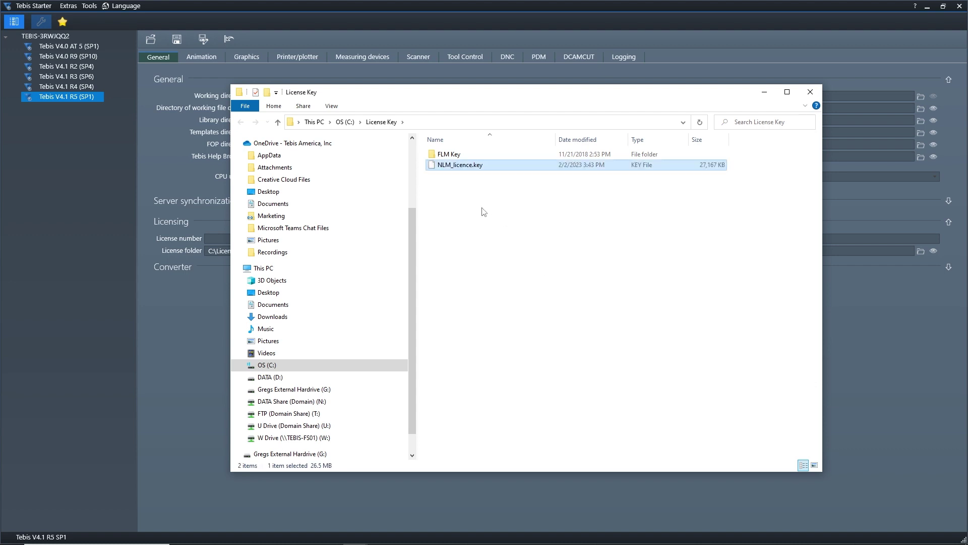
left_click(453, 166)
left_click(453, 166)
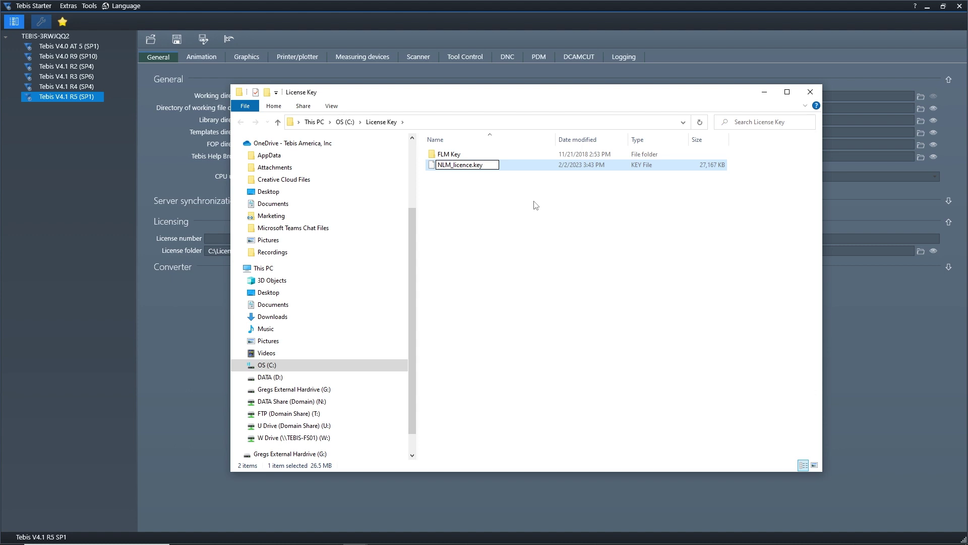
key("BackSpace")
key("BackSpace")
key("BackSpace")
key("BackSpace")
left_click(497, 233)
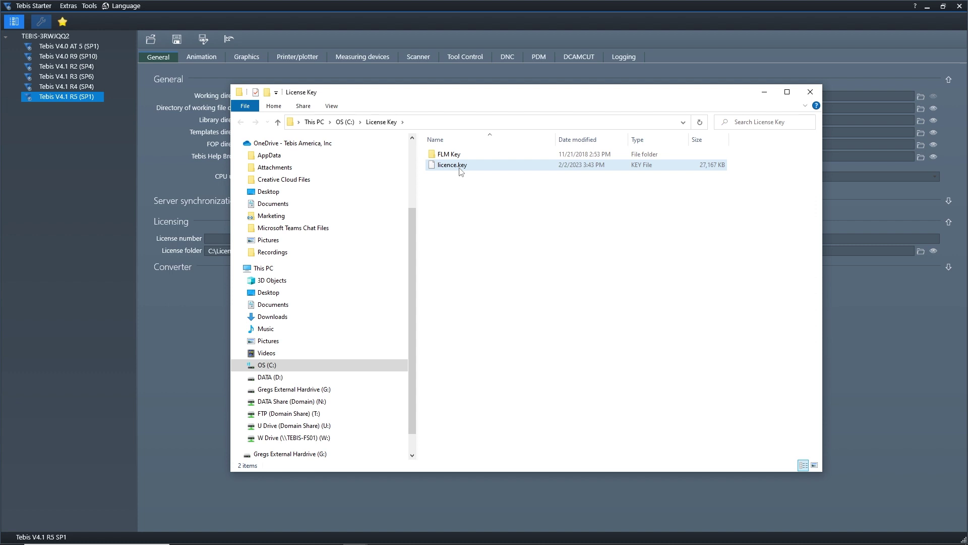
left_click_drag(469, 99, 535, 91)
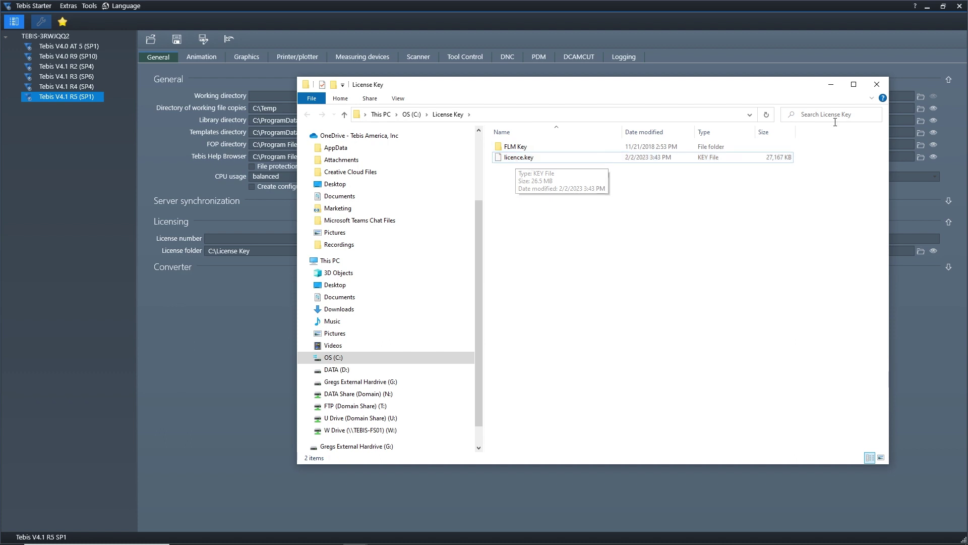
left_click(877, 85)
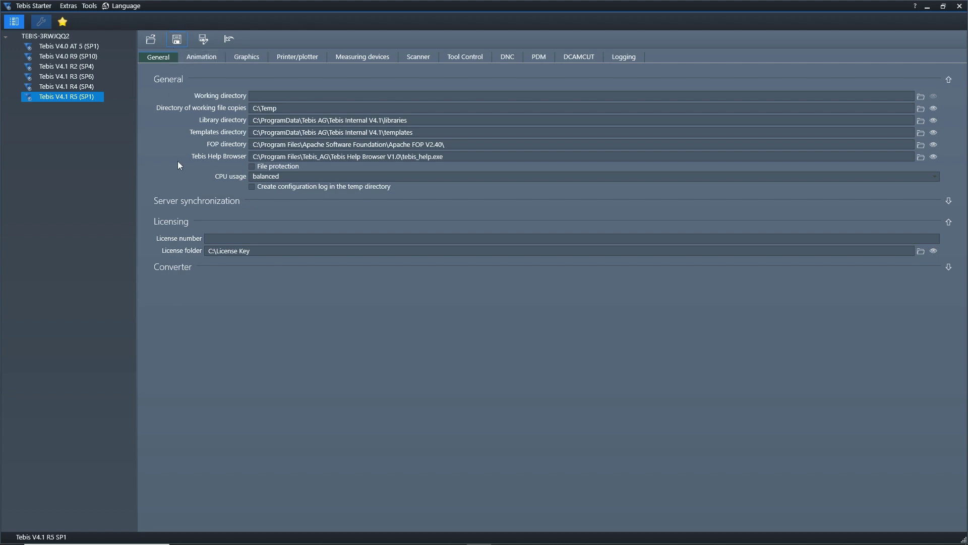
- Export the configuration as a Tebis Starter CCT file named default
left_click(204, 43)
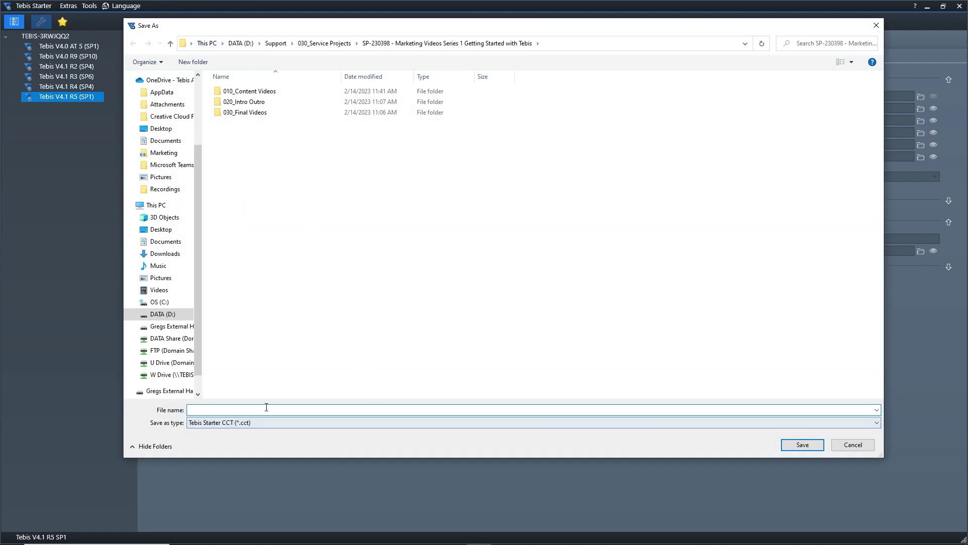
type("d")
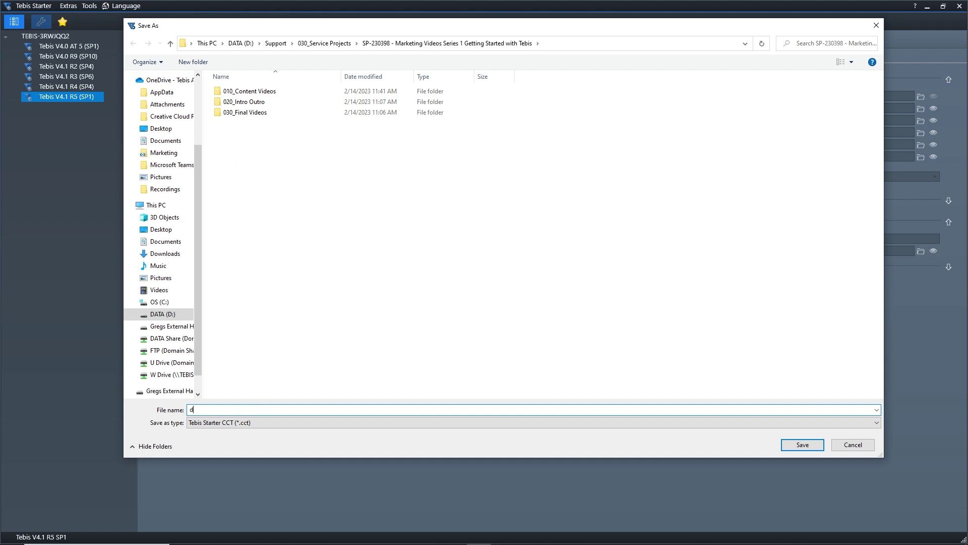
type("efault")
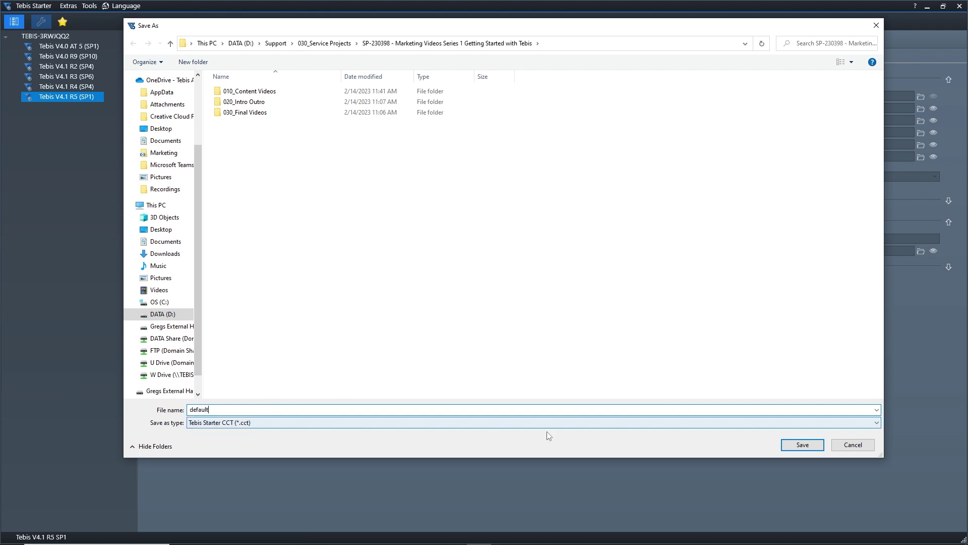
left_click(802, 444)
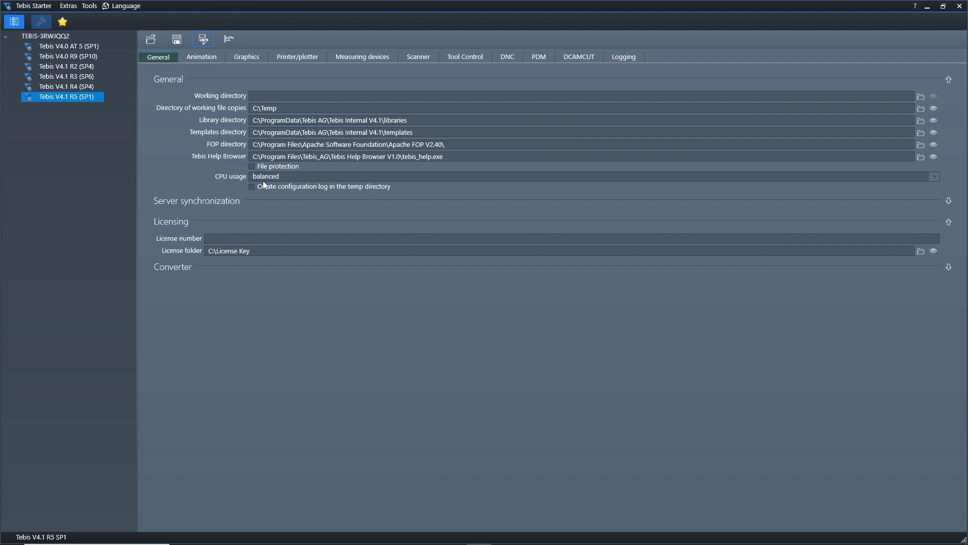
- Clear the templates directory, library directory and directory of working file copies, and save the configuration
left_click(430, 135)
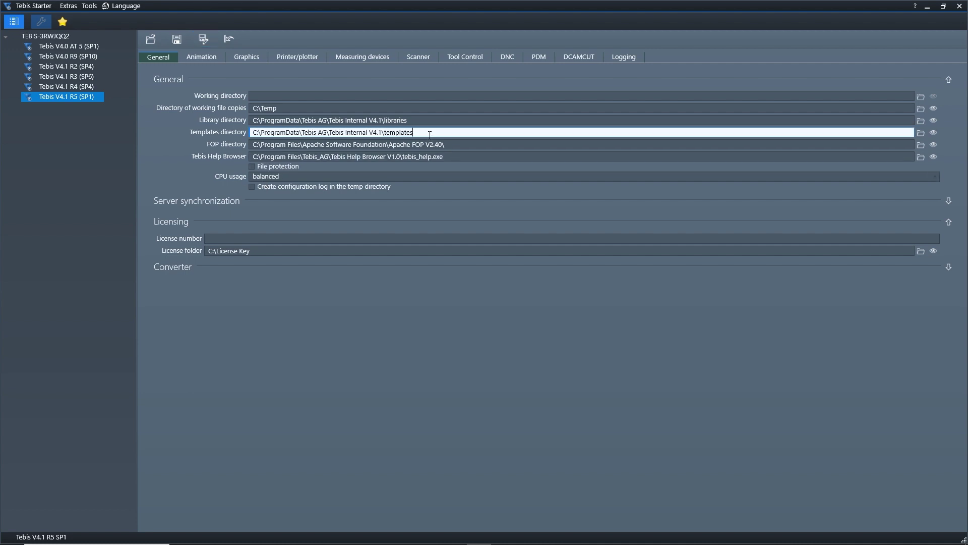
left_click_drag(430, 134, 192, 126)
key("Delete")
left_click(389, 121)
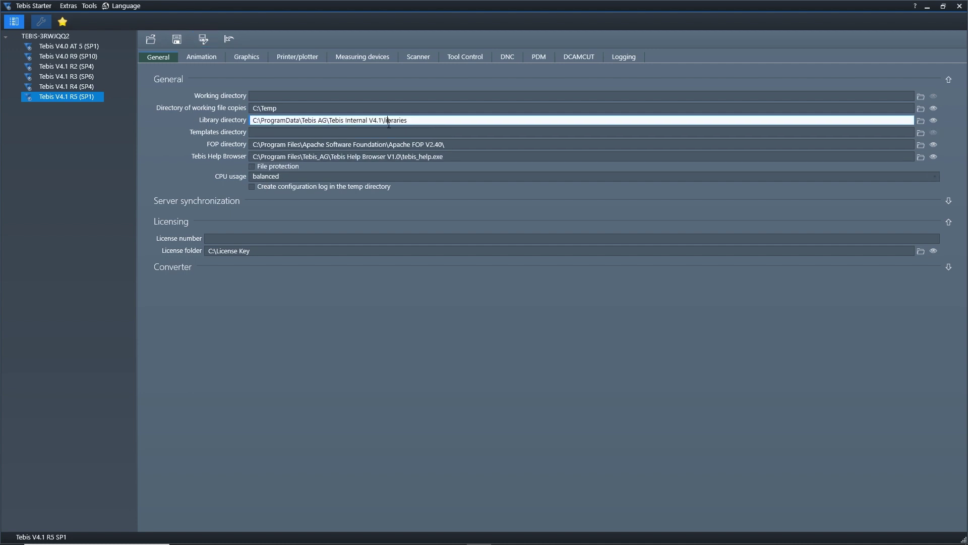
left_click_drag(410, 122, 245, 111)
key("Delete")
key("Delete")
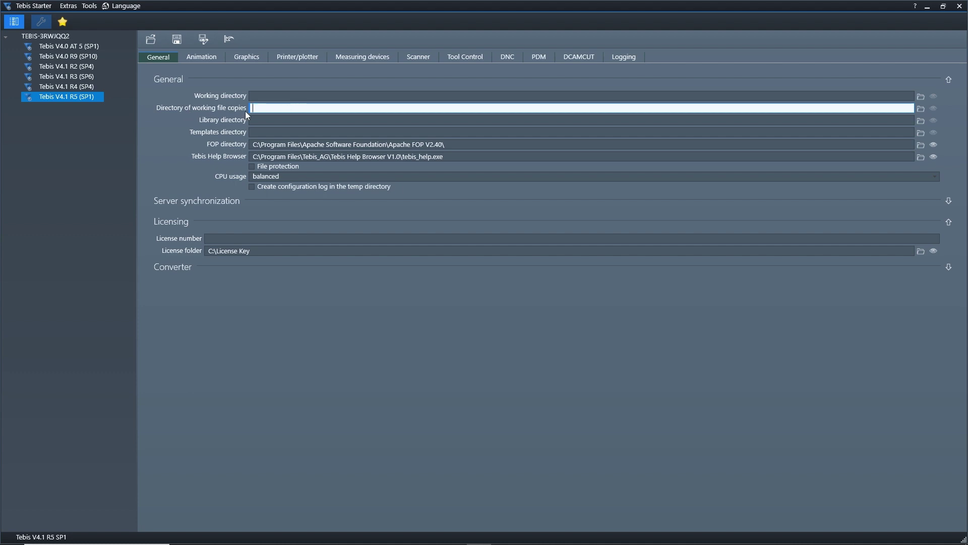
left_click(182, 41)
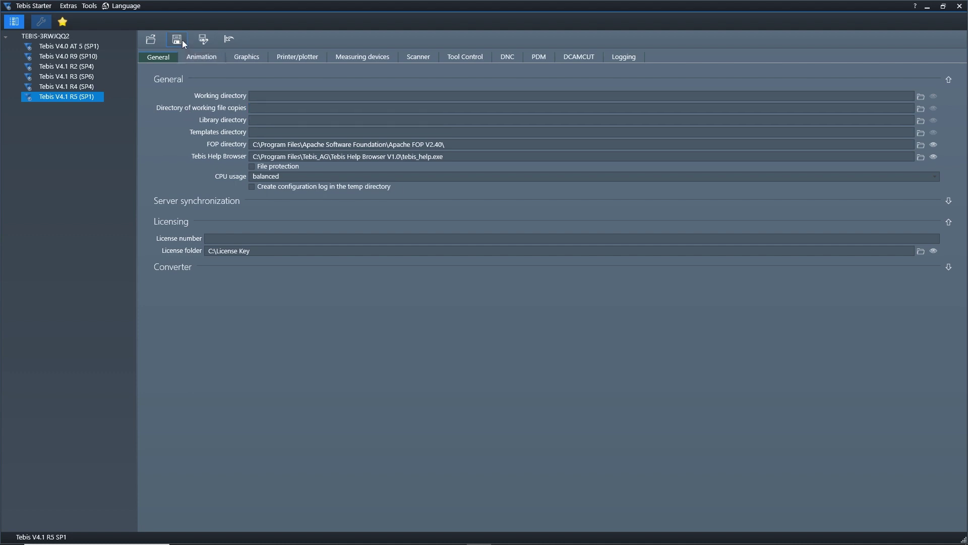
- Load the exported default configuration file to restore the directory paths, and save the configuration
left_click(151, 40)
double_click(244, 125)
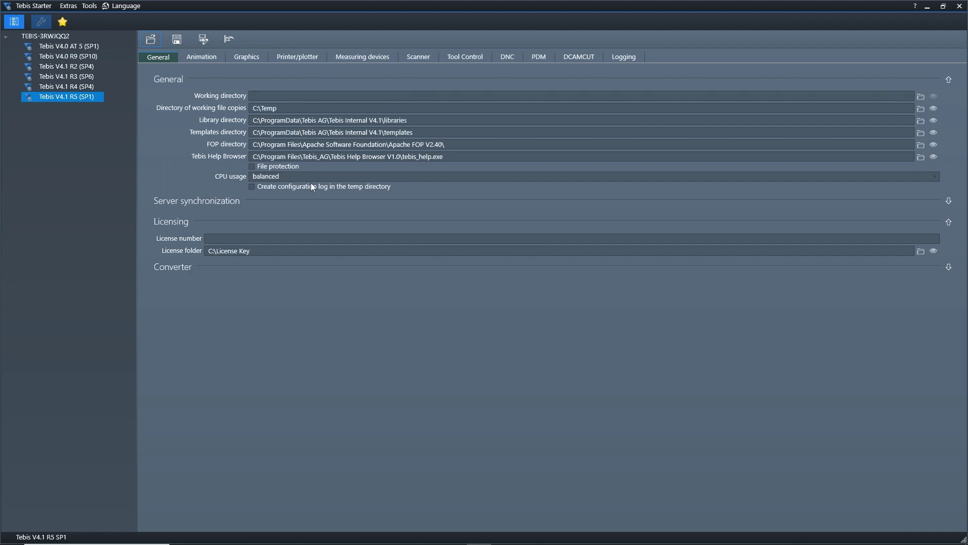
left_click(176, 44)
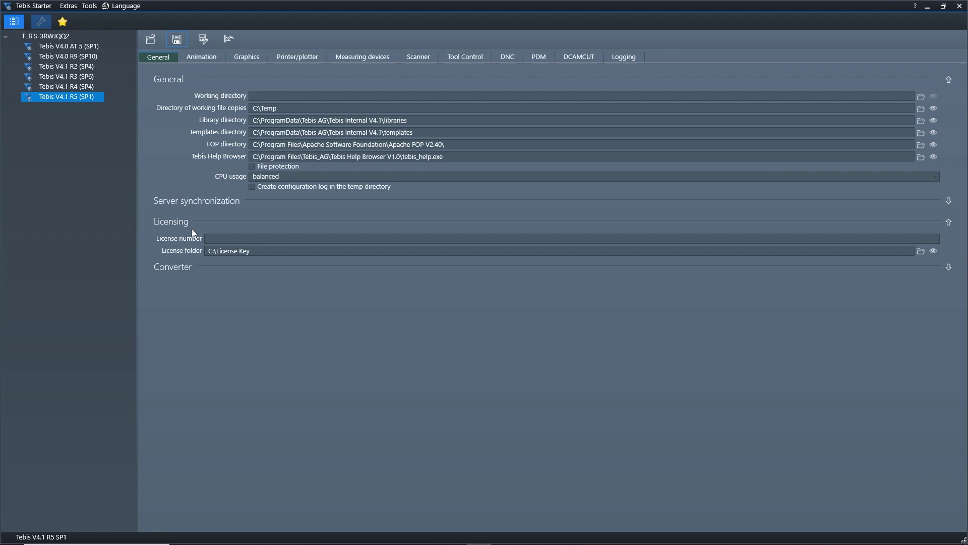